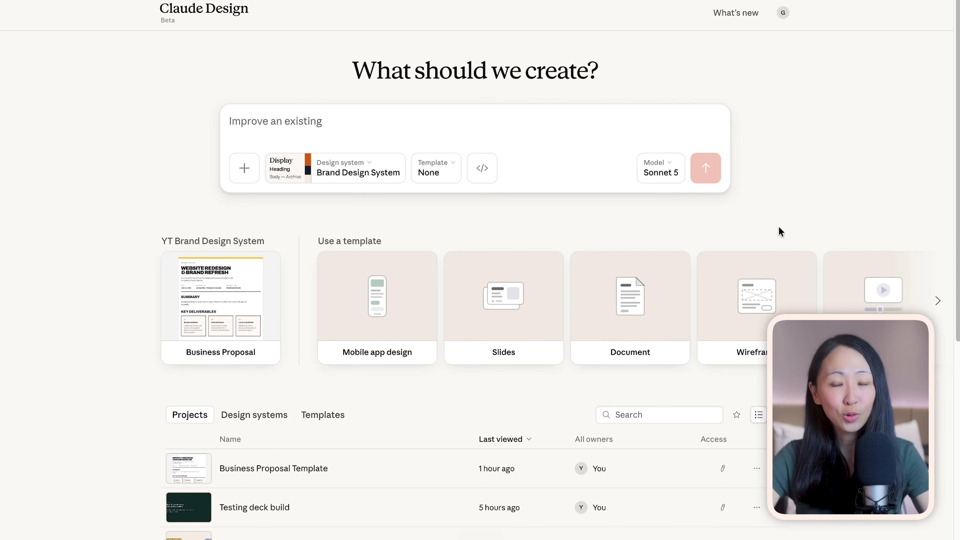
Start a new design system from the design systems list, choosing to create it here
{"action": "scroll", "coordinate": [784, 230], "scroll_direction": "down", "scroll_amount": 5}
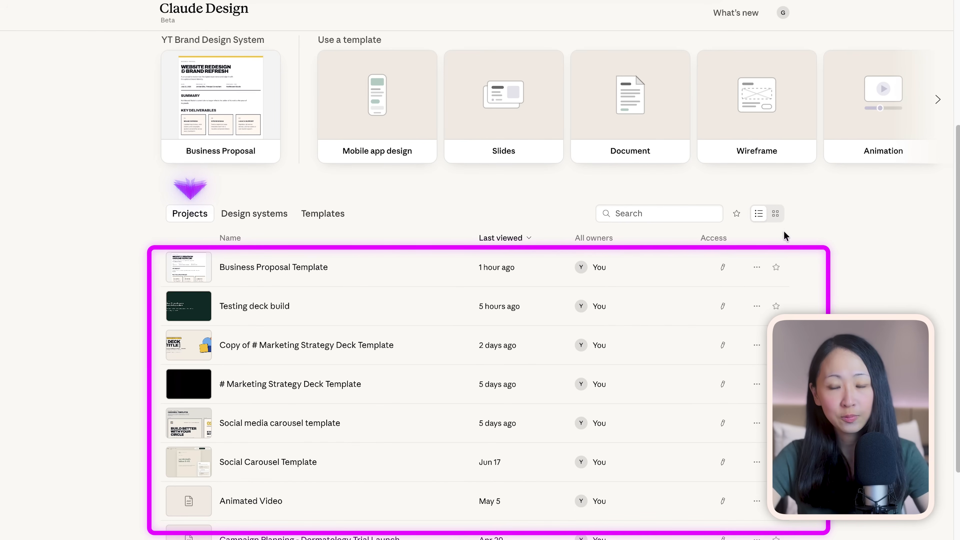
{"action": "left_click", "coordinate": [236, 214]}
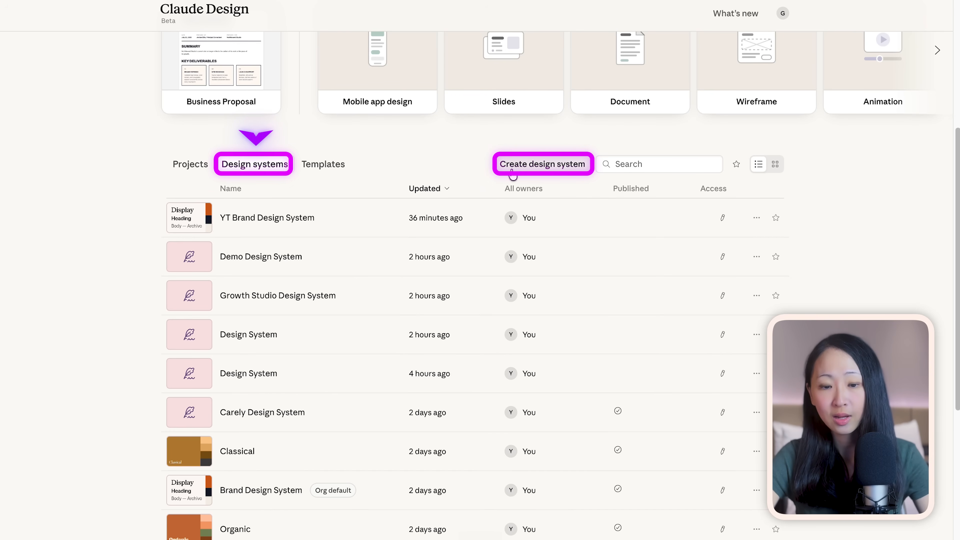
{"action": "left_click", "coordinate": [513, 172]}
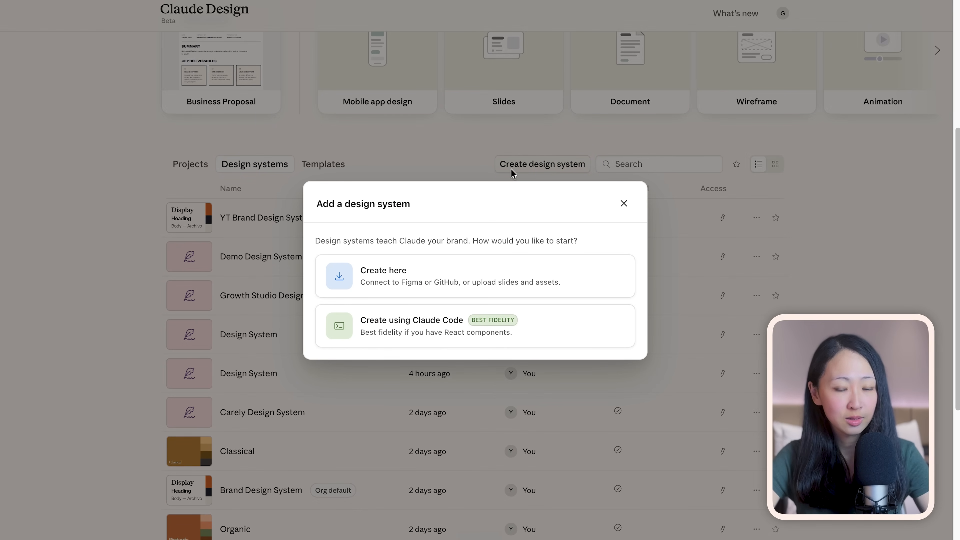
{"action": "left_click", "coordinate": [594, 270]}
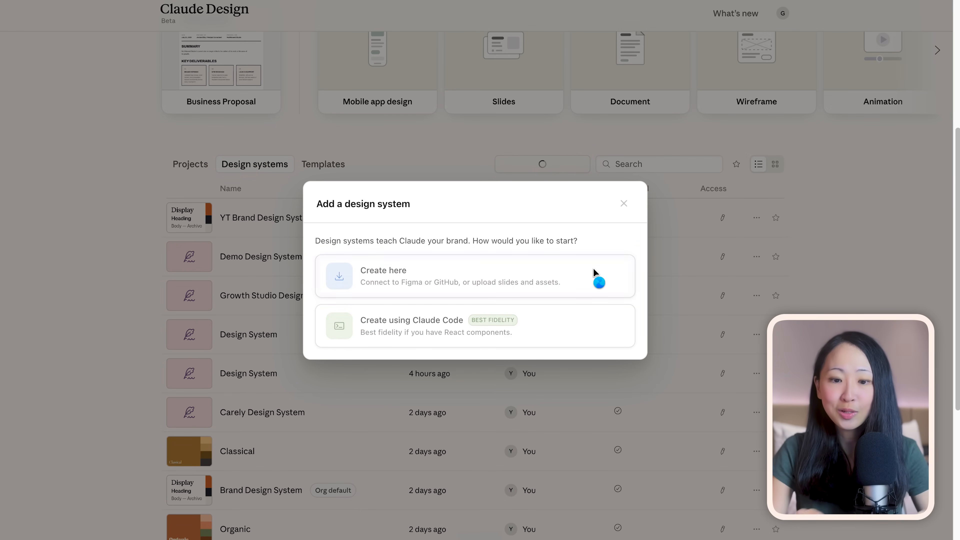
Enter the company name followed by the blurb "a growth community for AI marketers"
{"action": "scroll", "coordinate": [720, 278], "scroll_direction": "down", "scroll_amount": 1}
{"action": "type", "text": "G"}
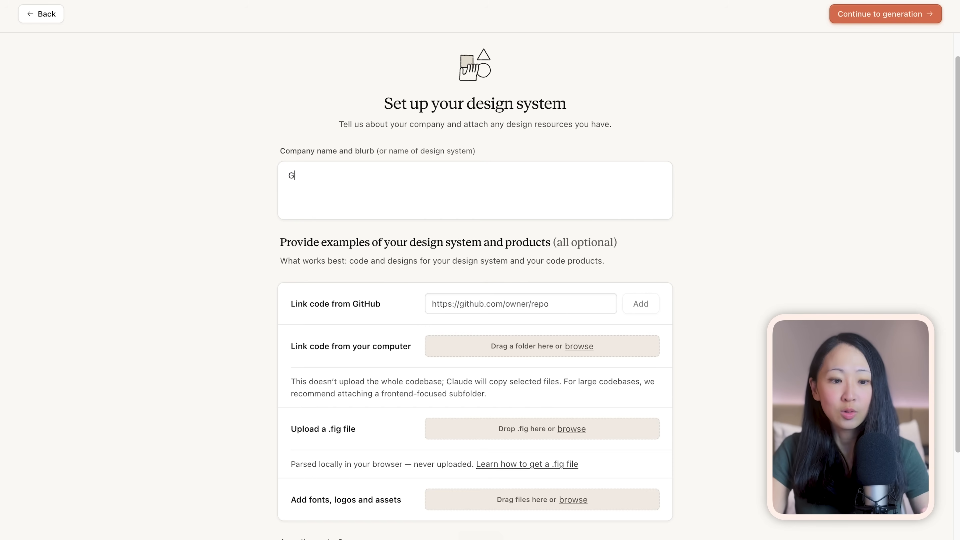
{"action": "type", "text": "race Leung, a growth community for AI Marketers"}
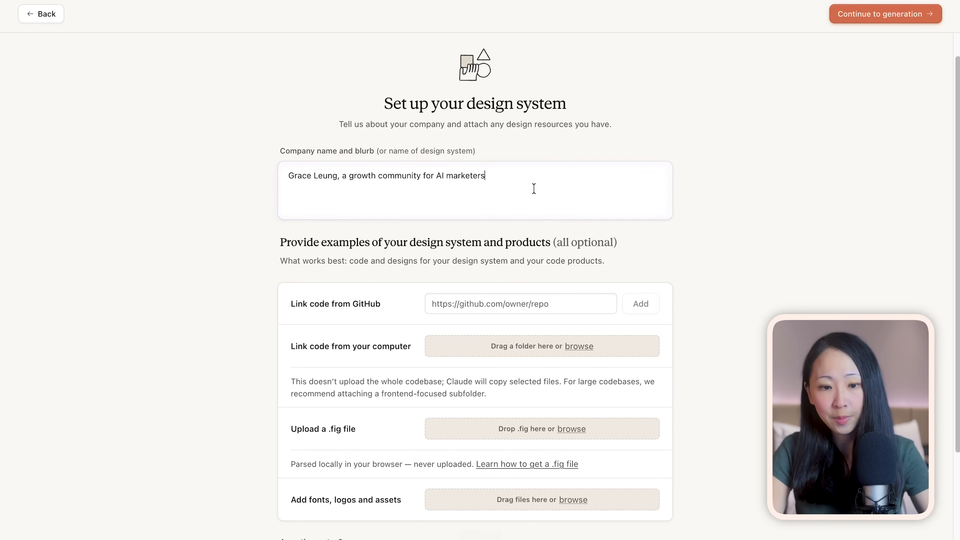
Attach the Marketing Branding folder as linked code and add brand logo.svg to the fonts, logos and assets
{"action": "scroll", "coordinate": [381, 234], "scroll_direction": "down", "scroll_amount": 4}
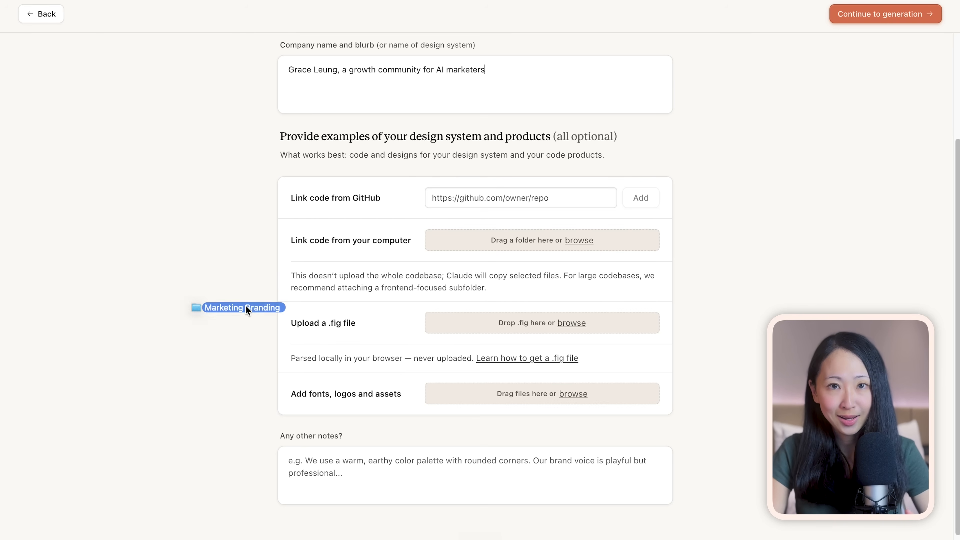
{"action": "left_click_drag", "start_coordinate": [485, 241], "coordinate": [485, 242]}
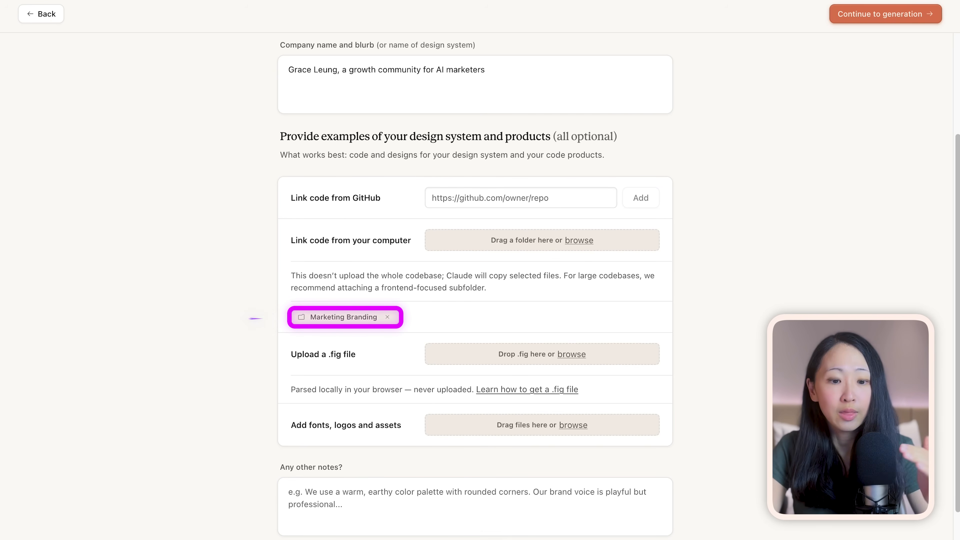
{"action": "left_click_drag", "start_coordinate": [482, 354], "coordinate": [510, 426]}
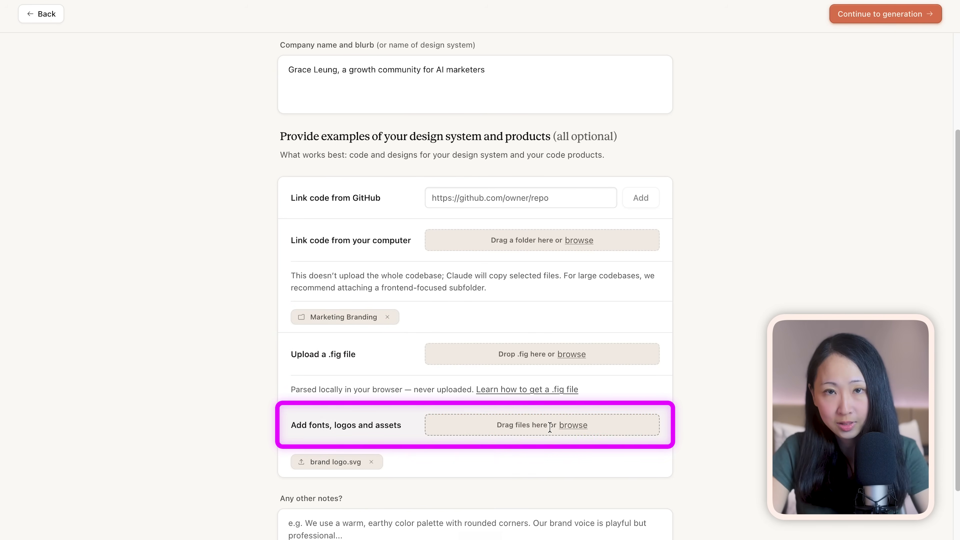
{"action": "scroll", "coordinate": [399, 463], "scroll_direction": "down", "scroll_amount": 2}
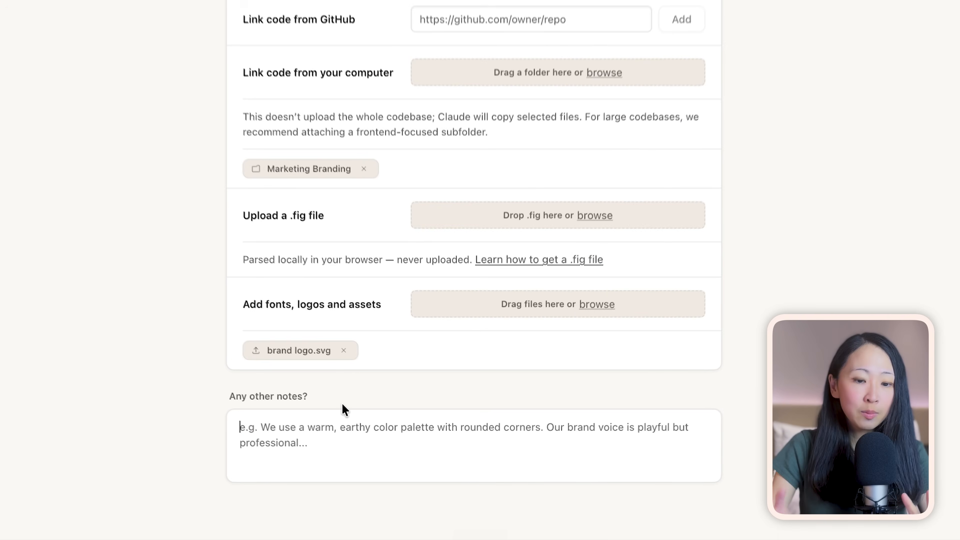
Fill the other notes with the brand feel list starting "Bold and confident, but still approachable" and continue to generation
{"action": "left_click", "coordinate": [352, 429]}
{"action": "type", "text": "This brand design system feels like a brand that is: - Bold and confident, but still approachable - Playful without losing credibility - Modern, creative, and strategically minded - Warm, inclusive, and community-driven - Structured enough to feel trustworthy - Energetic without becoming overwhelming"}
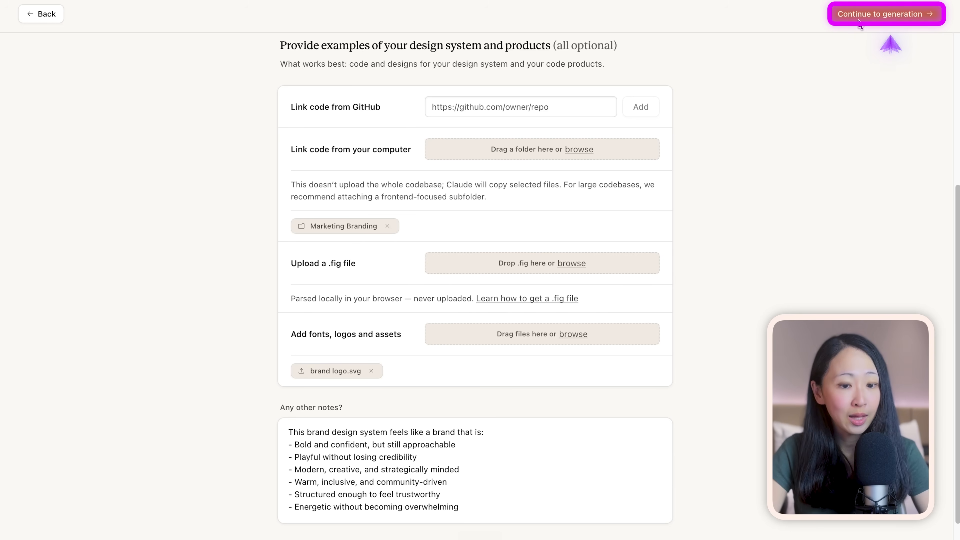
{"action": "left_click", "coordinate": [859, 15]}
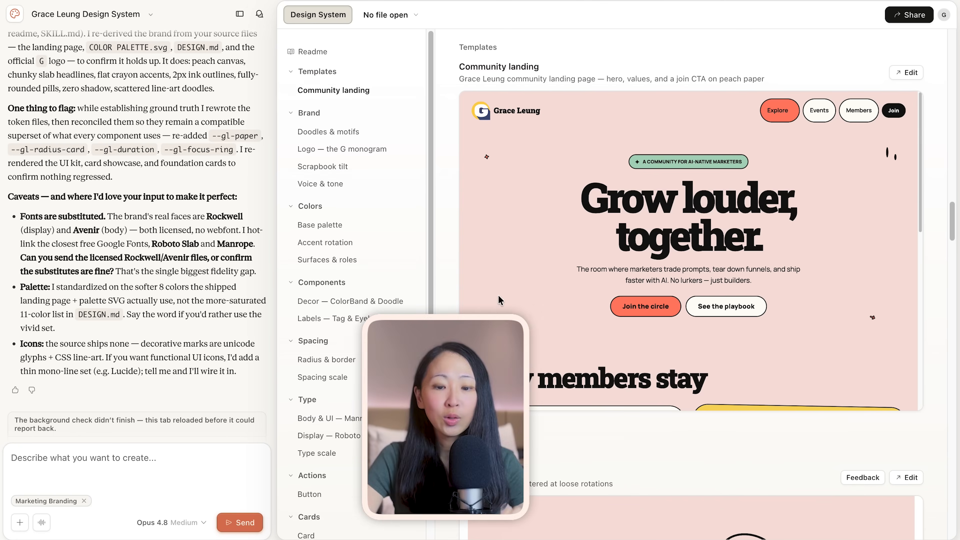
Review the generated design system from Doodles & motifs through the logo, colors, components, spacing, type, buttons and cards
{"action": "left_click", "coordinate": [346, 129]}
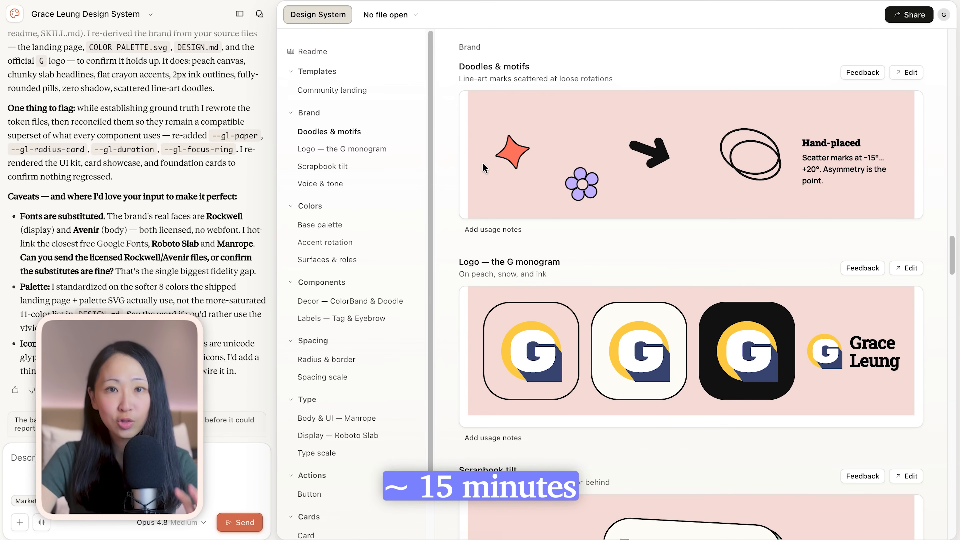
{"action": "scroll", "coordinate": [521, 318], "scroll_direction": "down", "scroll_amount": 10}
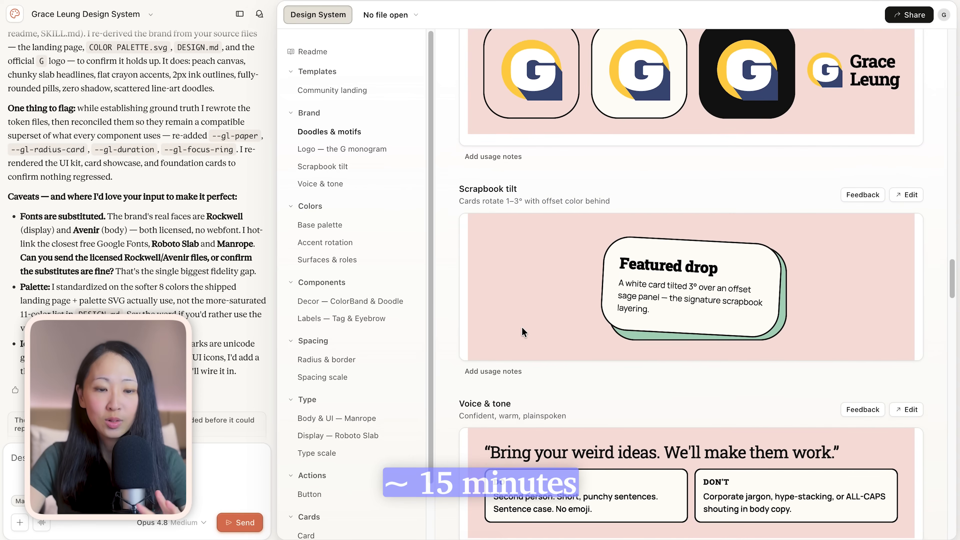
{"action": "scroll", "coordinate": [498, 340], "scroll_direction": "down", "scroll_amount": 15}
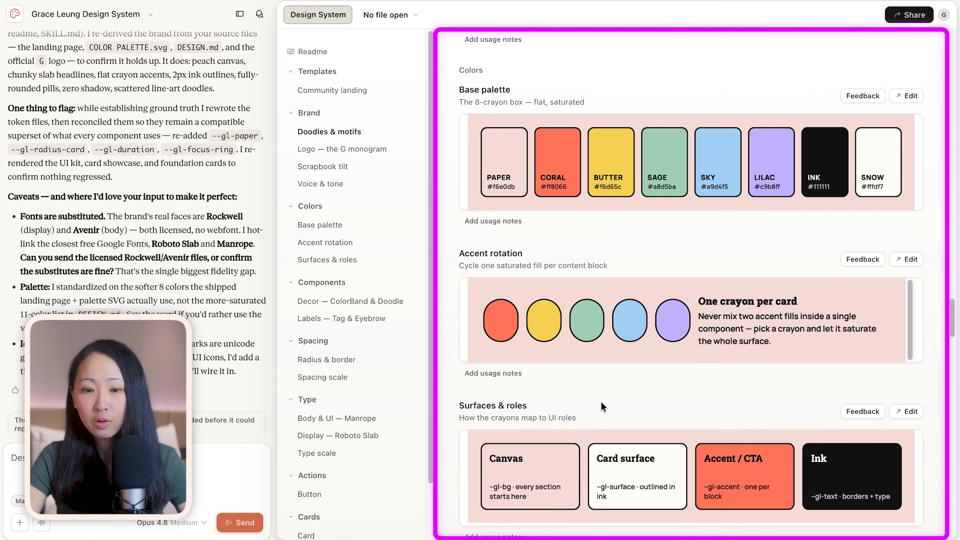
{"action": "scroll", "coordinate": [600, 402], "scroll_direction": "down", "scroll_amount": 7}
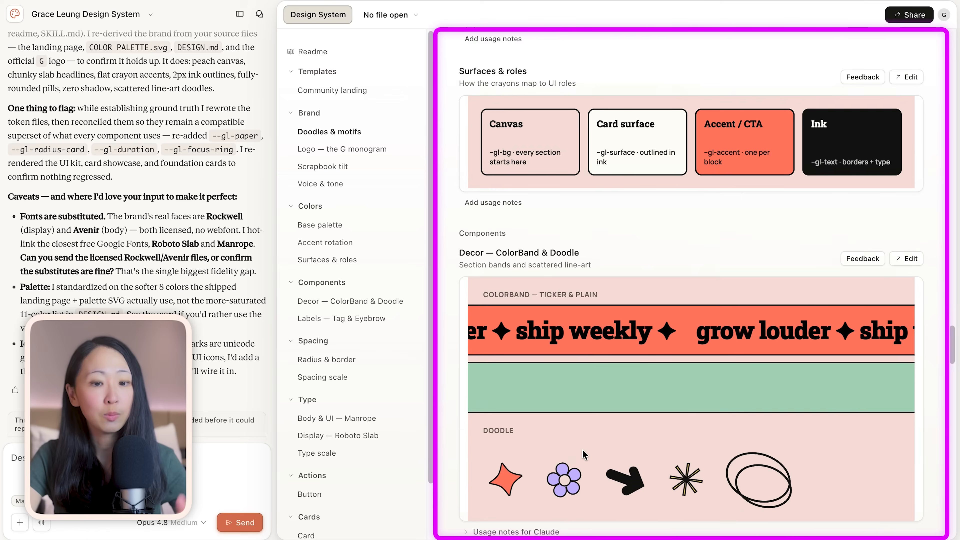
{"action": "scroll", "coordinate": [582, 450], "scroll_direction": "down", "scroll_amount": 10}
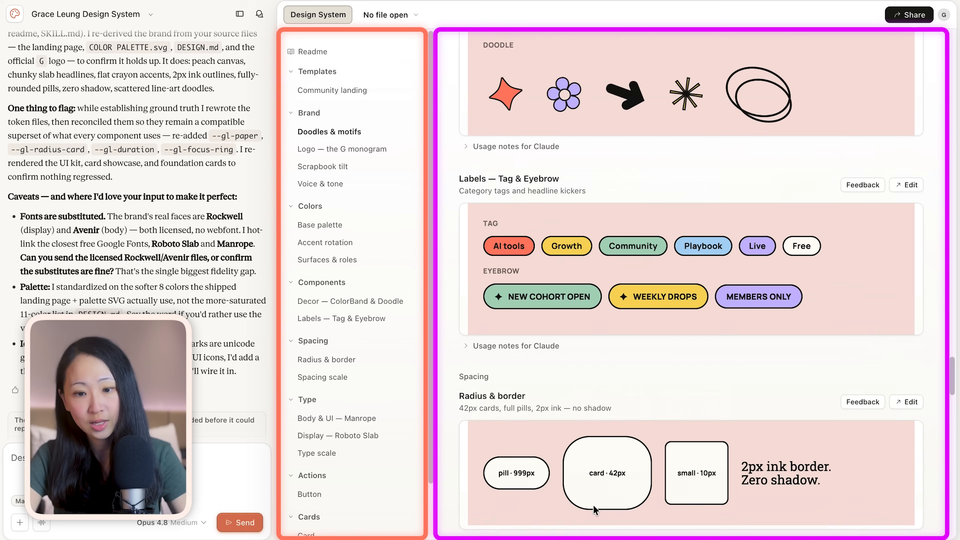
{"action": "scroll", "coordinate": [564, 491], "scroll_direction": "down", "scroll_amount": 15}
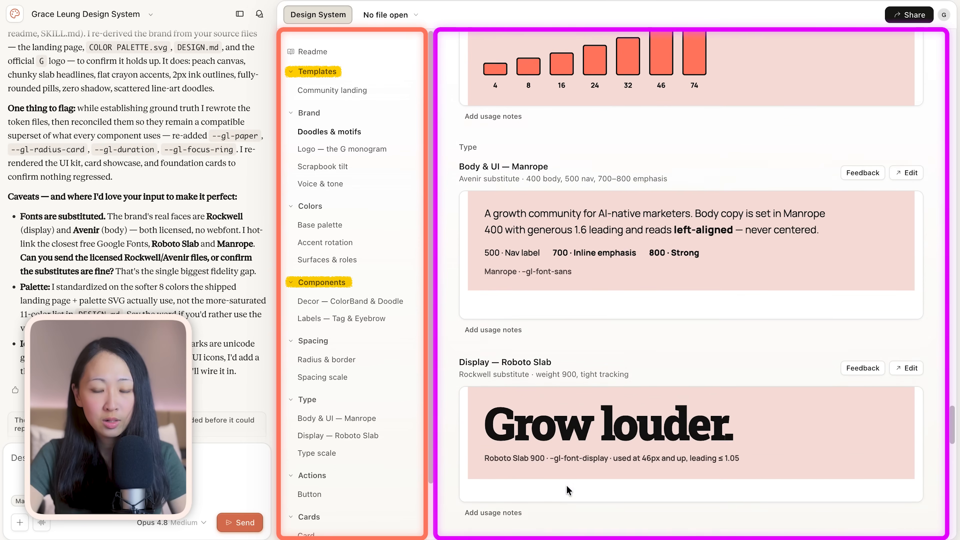
{"action": "scroll", "coordinate": [566, 488], "scroll_direction": "down", "scroll_amount": 15}
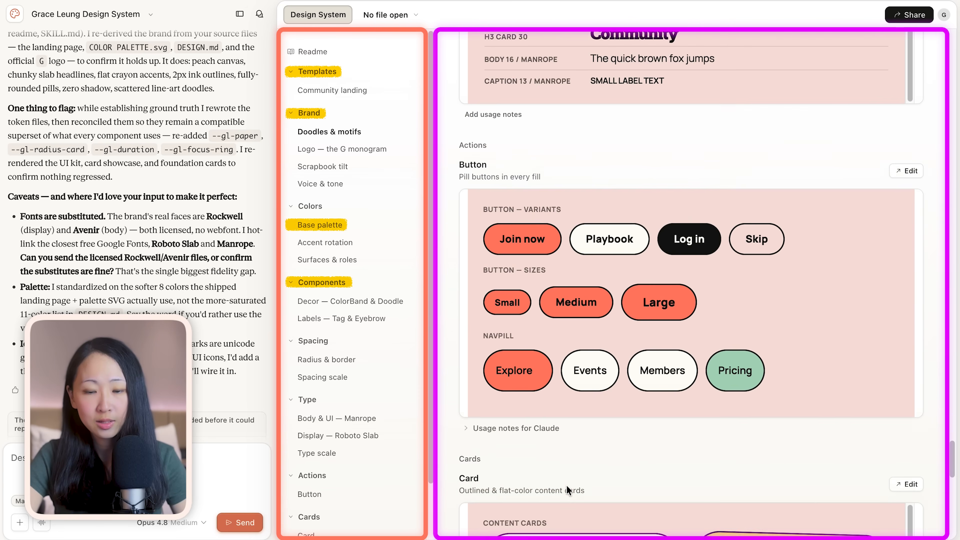
{"action": "scroll", "coordinate": [567, 488], "scroll_direction": "down", "scroll_amount": 5}
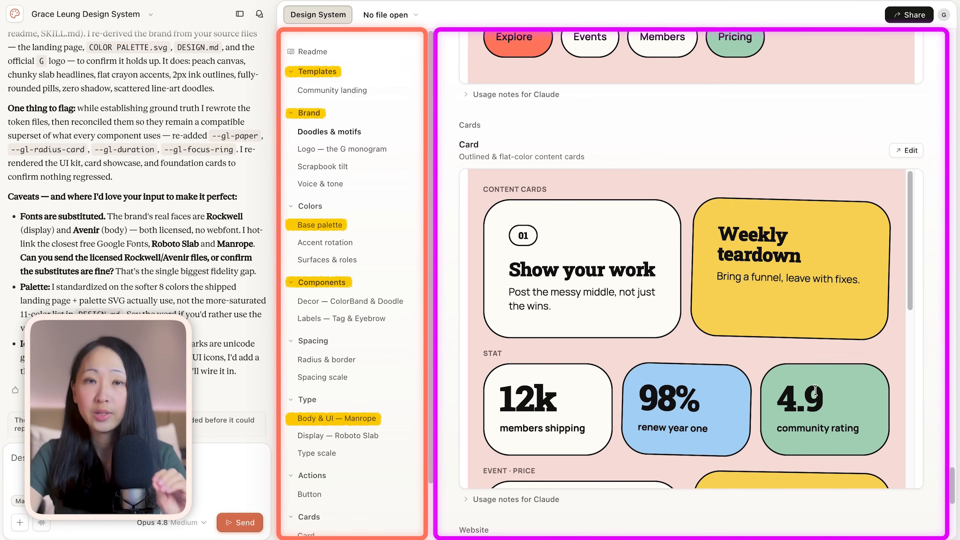
Submit the feedback "Include a few more variations" on the Scrapbook tilt section
{"action": "scroll", "coordinate": [815, 390], "scroll_direction": "down", "scroll_amount": 5}
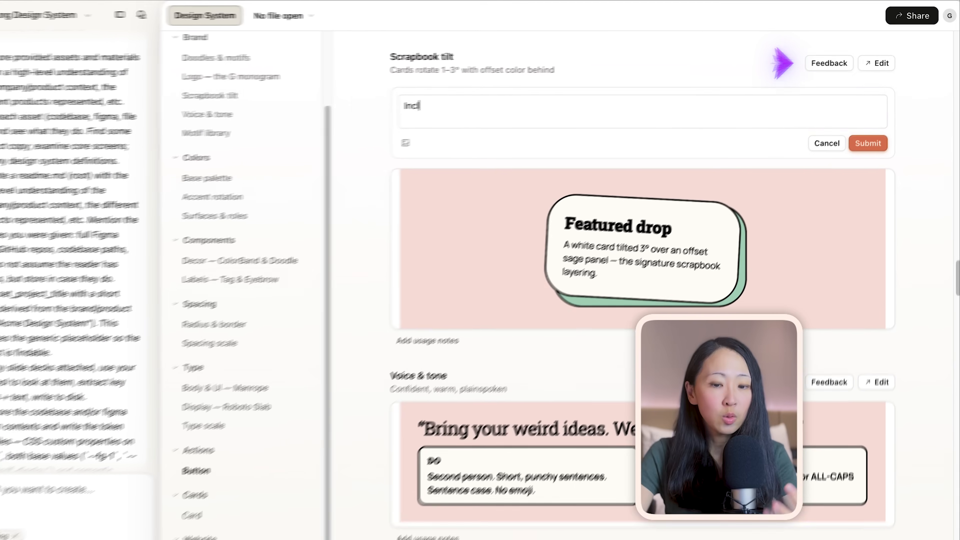
{"action": "type", "text": "ude a few more variati"}
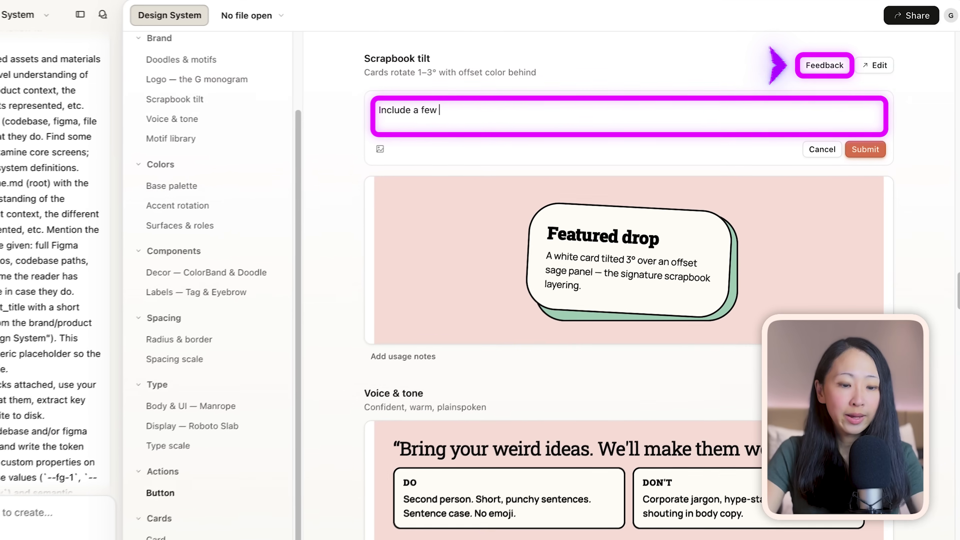
{"action": "type", "text": "ons"}
{"action": "left_click", "coordinate": [862, 152]}
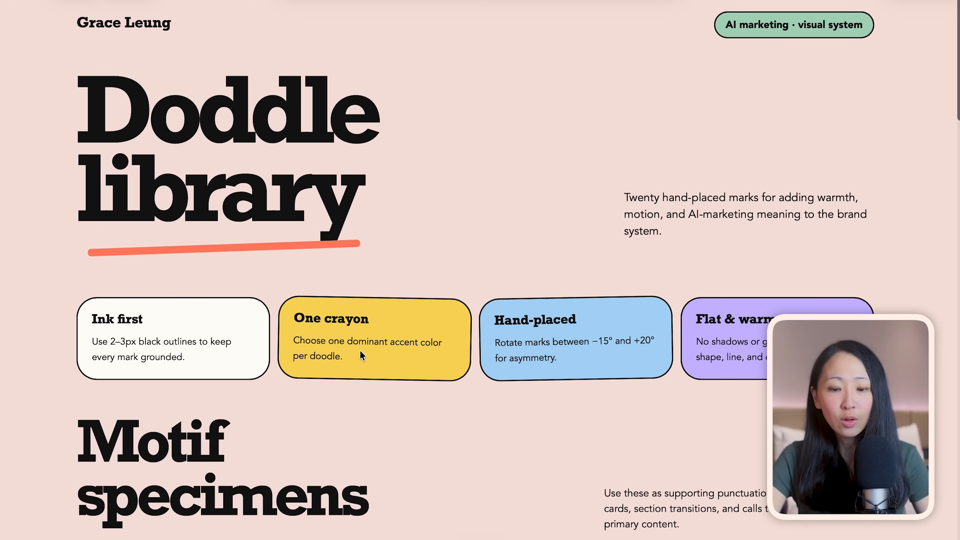
Prompt Claude, with doddle-library.html attached, to add its doodles to the Doodles & motifs section exactly as in the source
{"action": "scroll", "coordinate": [360, 350], "scroll_direction": "down", "scroll_amount": 5}
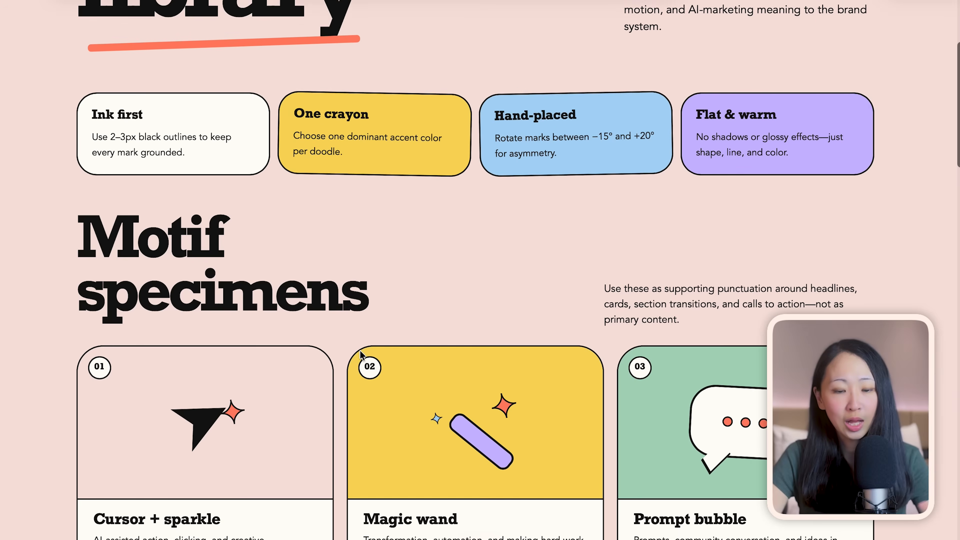
{"action": "scroll", "coordinate": [360, 350], "scroll_direction": "down", "scroll_amount": 4}
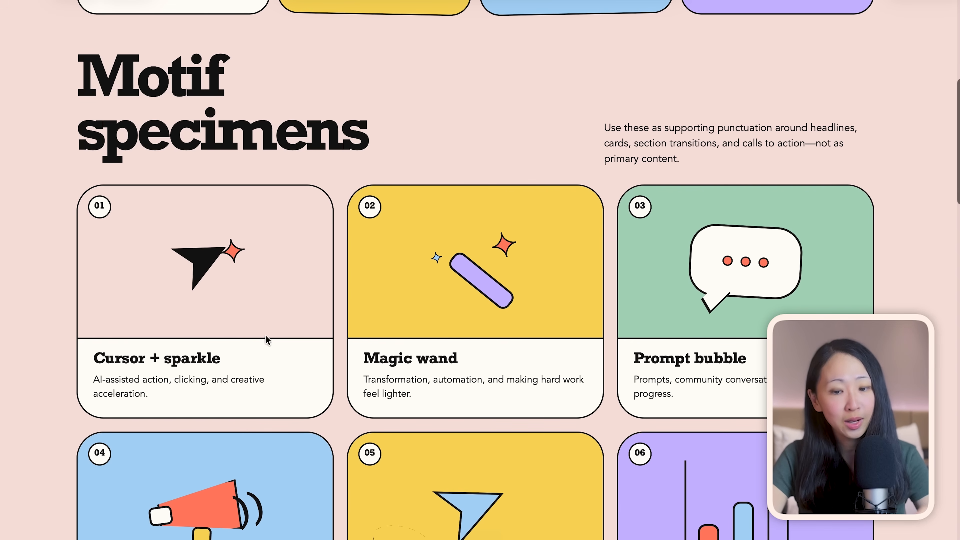
{"action": "scroll", "coordinate": [482, 340], "scroll_direction": "down", "scroll_amount": 4}
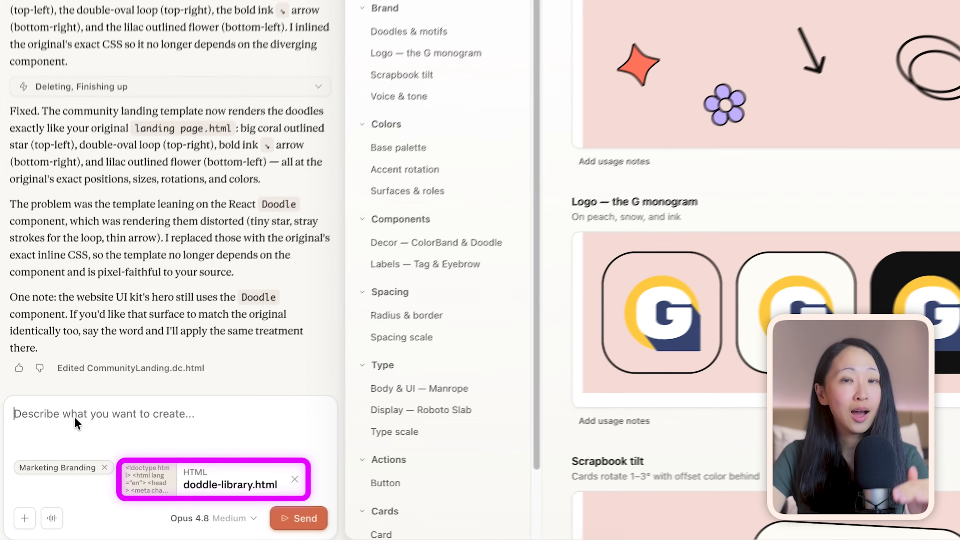
{"action": "type", "text": "- Add these doodles to the design system so we have more element available in our library. Keep each of them exact the same as from the source inside this doddle-library.  Don't change anything else in the design system."}
{"action": "scroll", "coordinate": [162, 399], "scroll_direction": "up", "scroll_amount": 3}
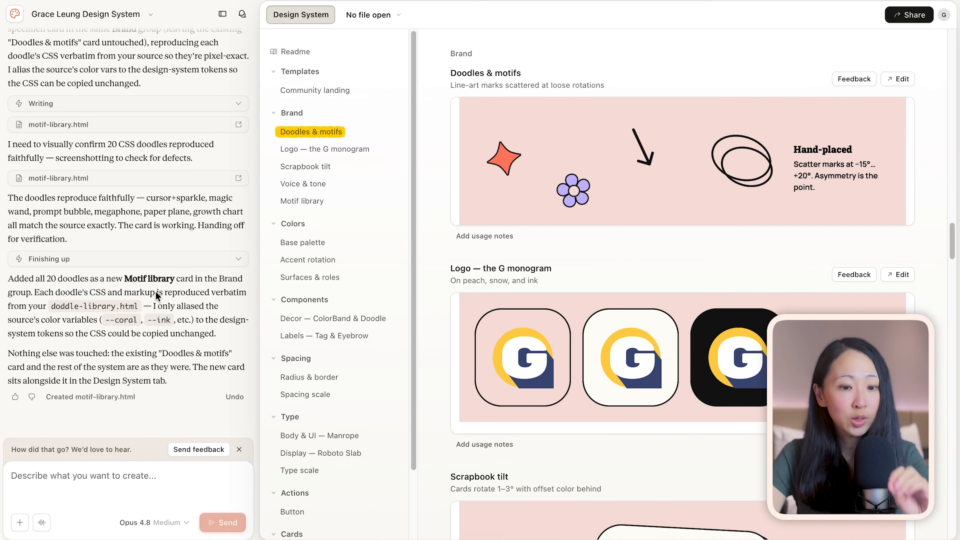
Read Claude's reply about the added doodles and inspect the new Motif library section under Brand
{"action": "scroll", "coordinate": [156, 295], "scroll_direction": "up", "scroll_amount": 1}
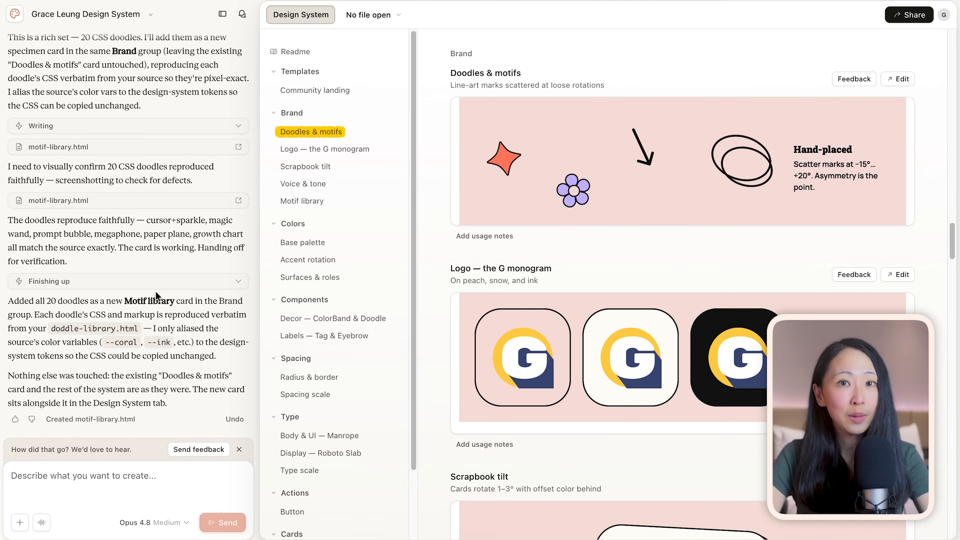
{"action": "scroll", "coordinate": [155, 291], "scroll_direction": "up", "scroll_amount": 1}
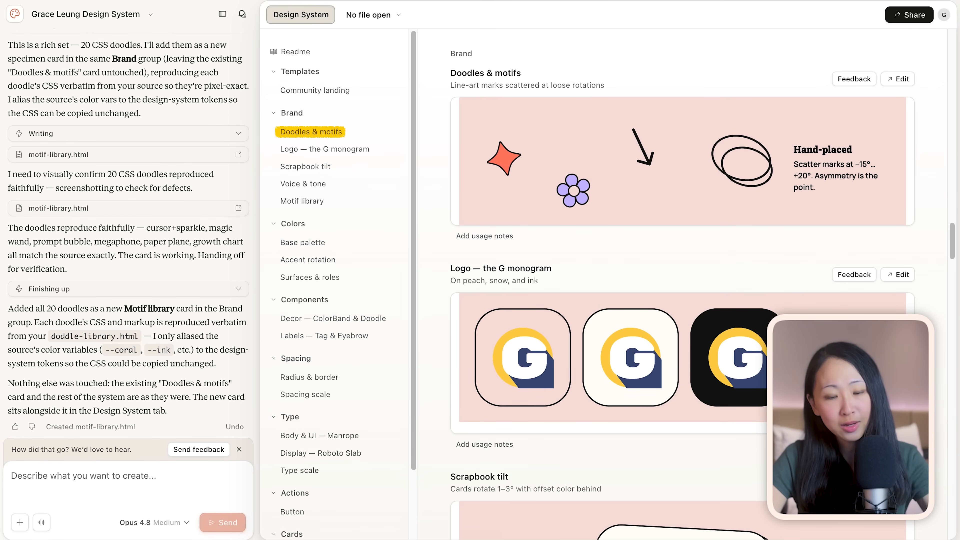
{"action": "scroll", "coordinate": [716, 284], "scroll_direction": "down", "scroll_amount": 1}
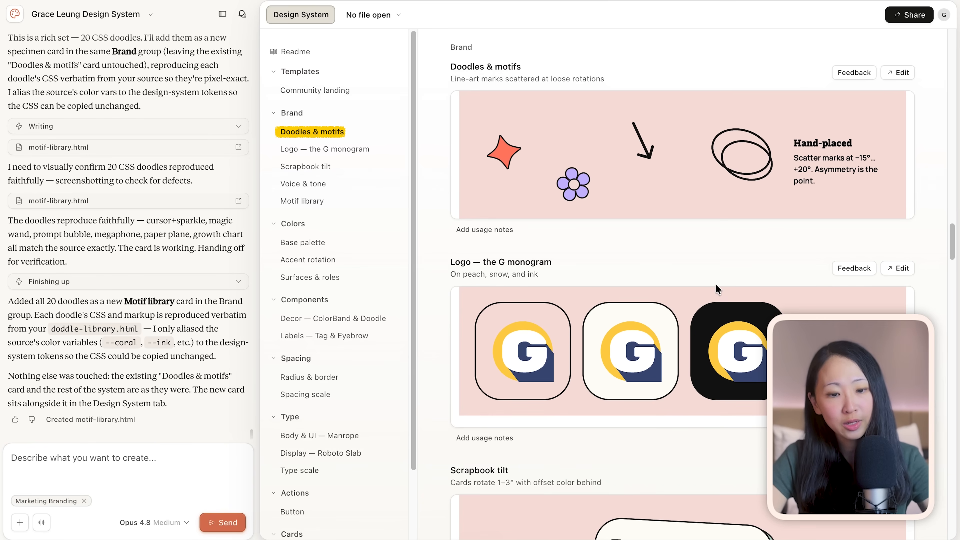
{"action": "scroll", "coordinate": [716, 284], "scroll_direction": "down", "scroll_amount": 20}
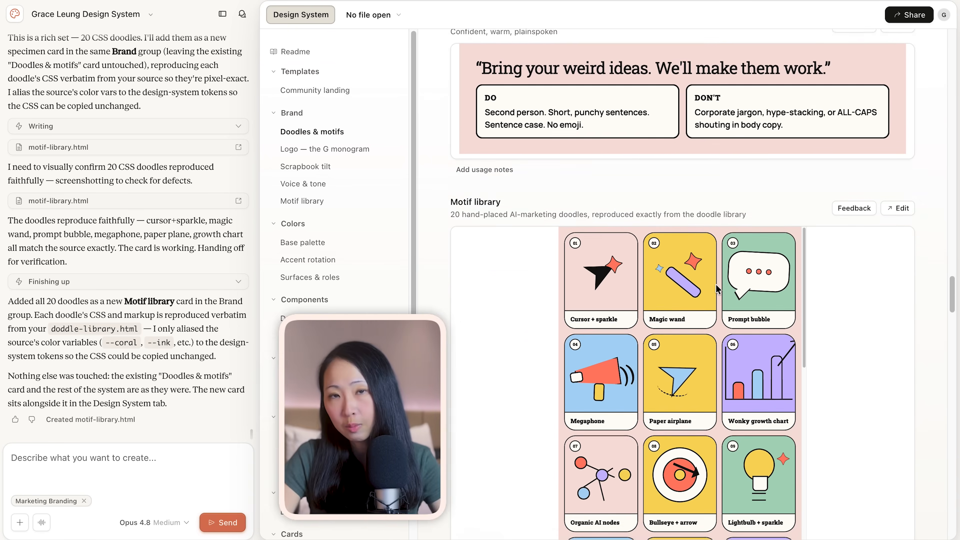
{"action": "scroll", "coordinate": [716, 285], "scroll_direction": "down", "scroll_amount": 2}
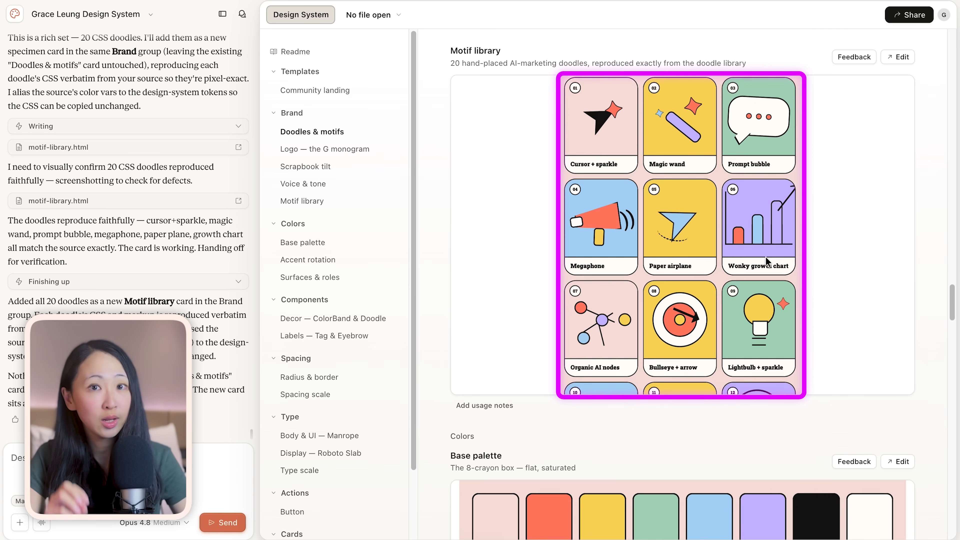
{"action": "scroll", "coordinate": [765, 257], "scroll_direction": "down", "scroll_amount": 5}
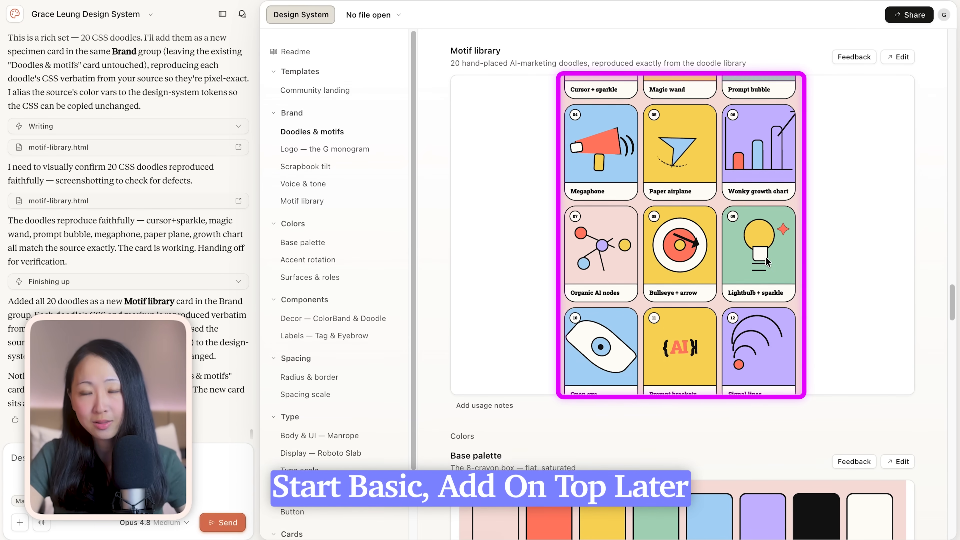
Publish the design system and set it as the organization's default
{"action": "scroll", "coordinate": [766, 257], "scroll_direction": "down", "scroll_amount": 5}
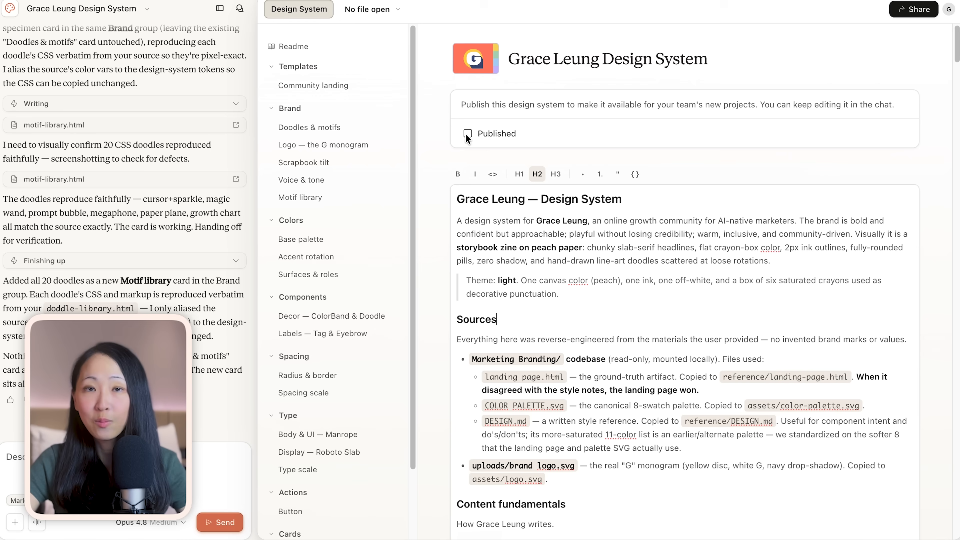
{"action": "left_click", "coordinate": [468, 134]}
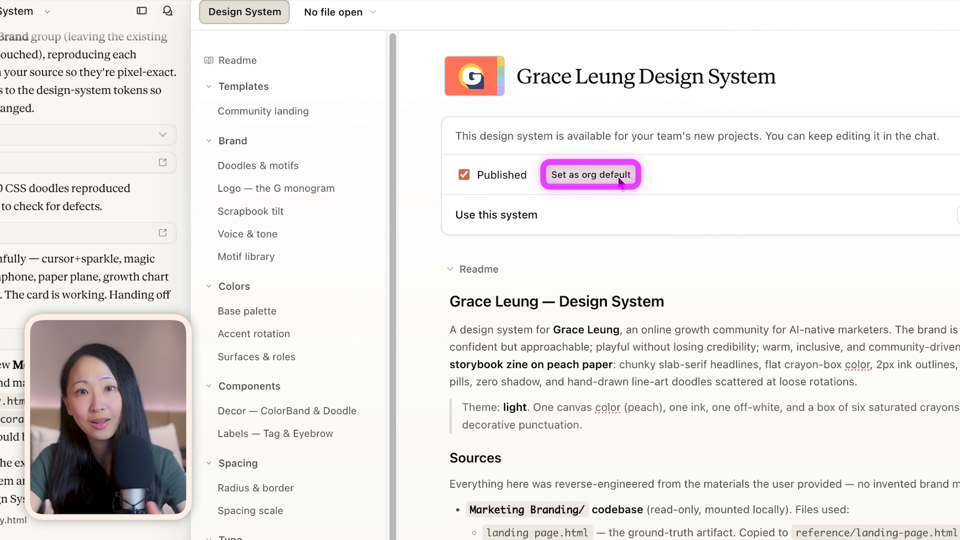
{"action": "left_click", "coordinate": [620, 181]}
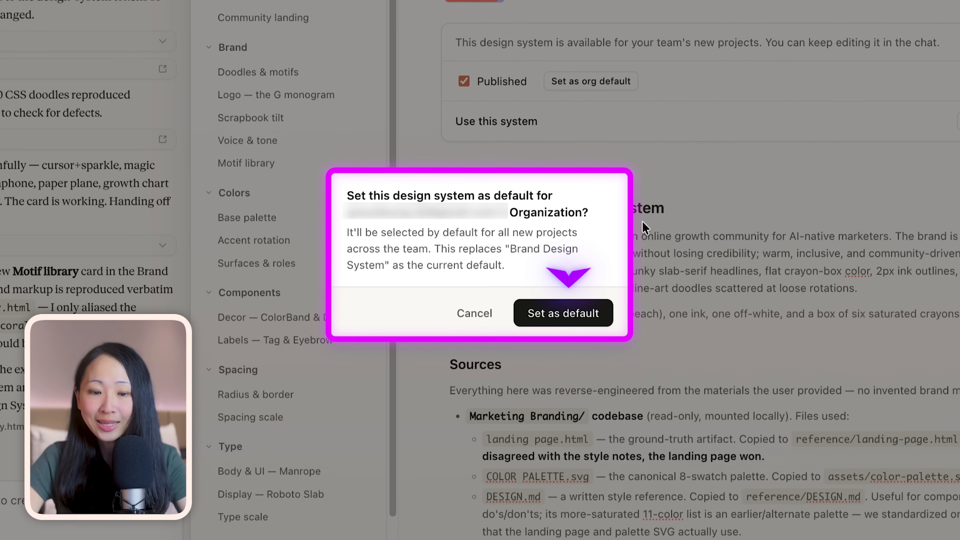
{"action": "left_click", "coordinate": [603, 314]}
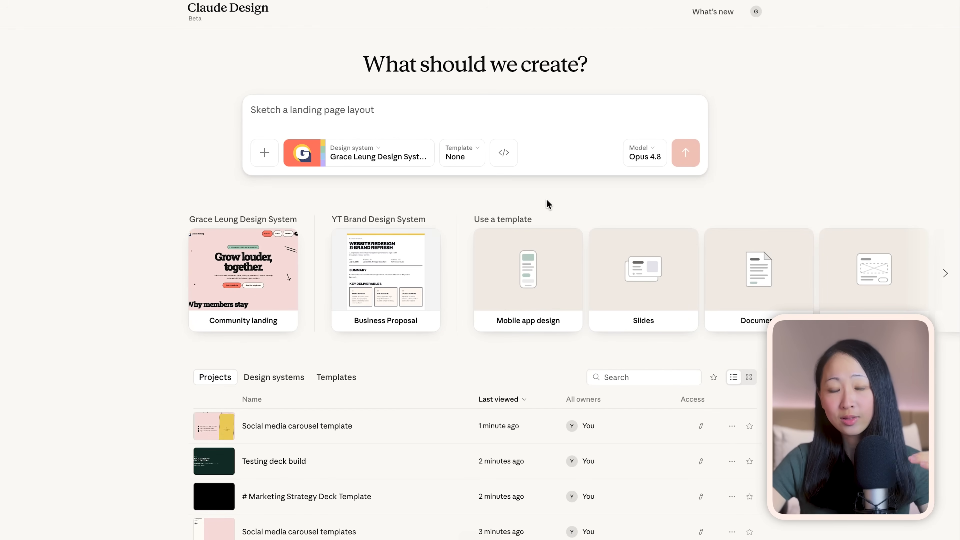
Check the design system choices for a new project and which one is marked as the org default
{"action": "left_click", "coordinate": [415, 157]}
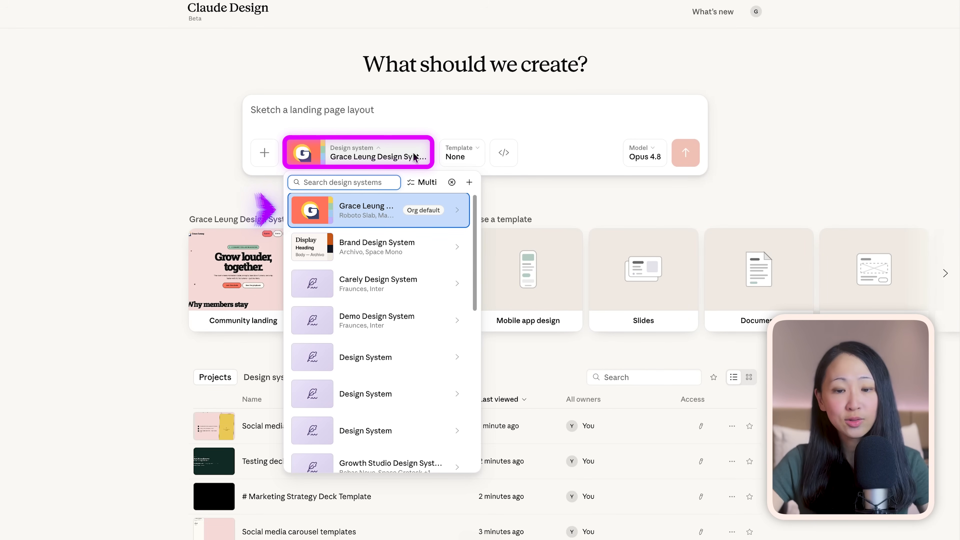
{"action": "left_click", "coordinate": [515, 208]}
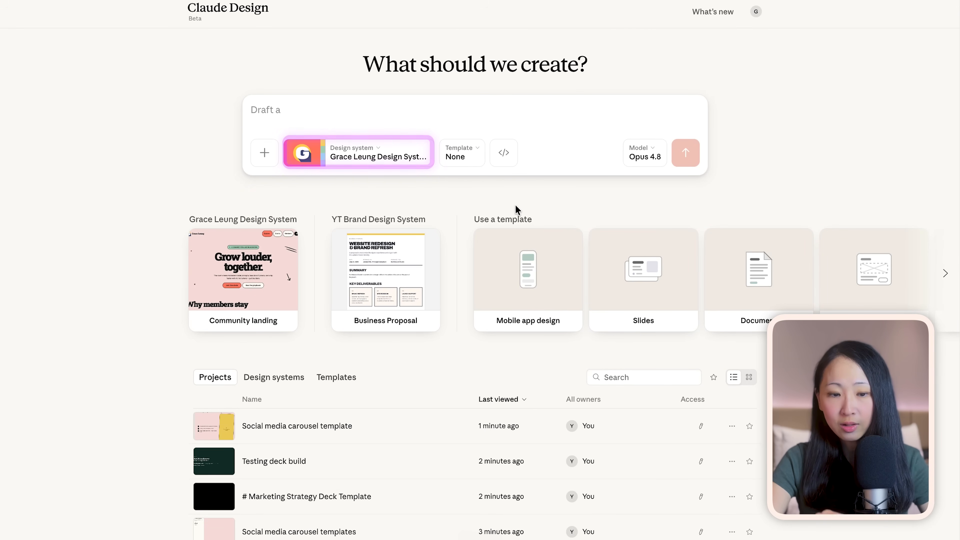
Browse the templates and project types available for a new project
{"action": "left_click", "coordinate": [474, 162]}
{"action": "scroll", "coordinate": [514, 354], "scroll_direction": "down", "scroll_amount": 4}
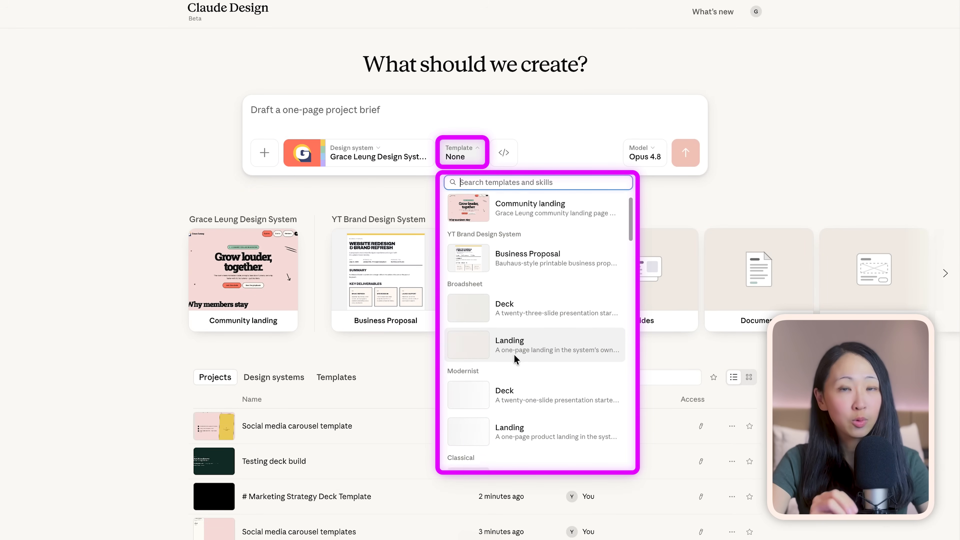
{"action": "scroll", "coordinate": [514, 354], "scroll_direction": "up", "scroll_amount": 2}
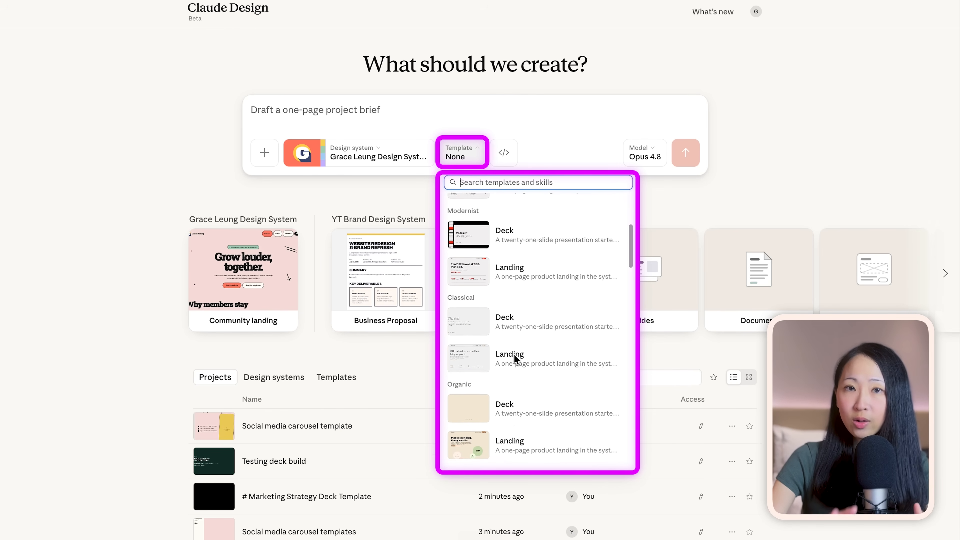
{"action": "scroll", "coordinate": [515, 358], "scroll_direction": "down", "scroll_amount": 6}
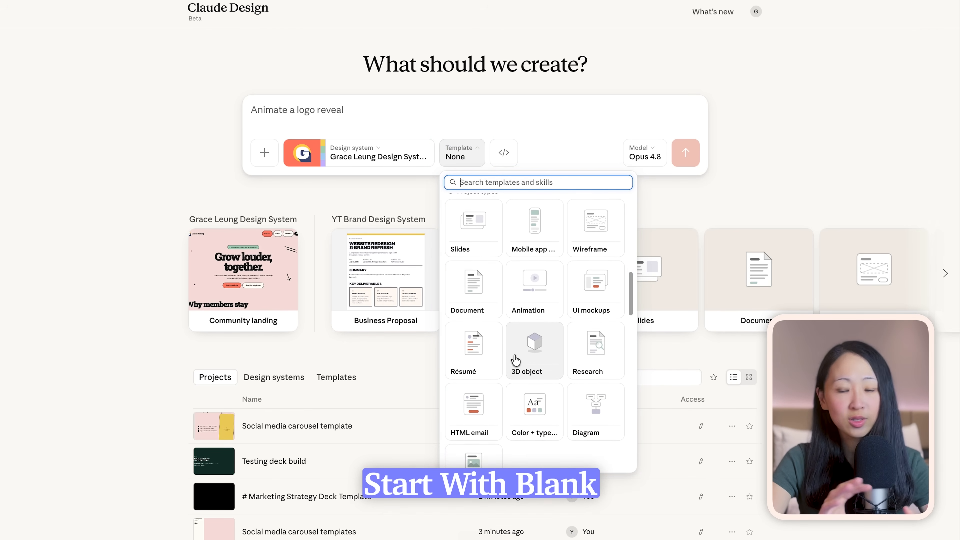
{"action": "scroll", "coordinate": [516, 361], "scroll_direction": "down", "scroll_amount": 1}
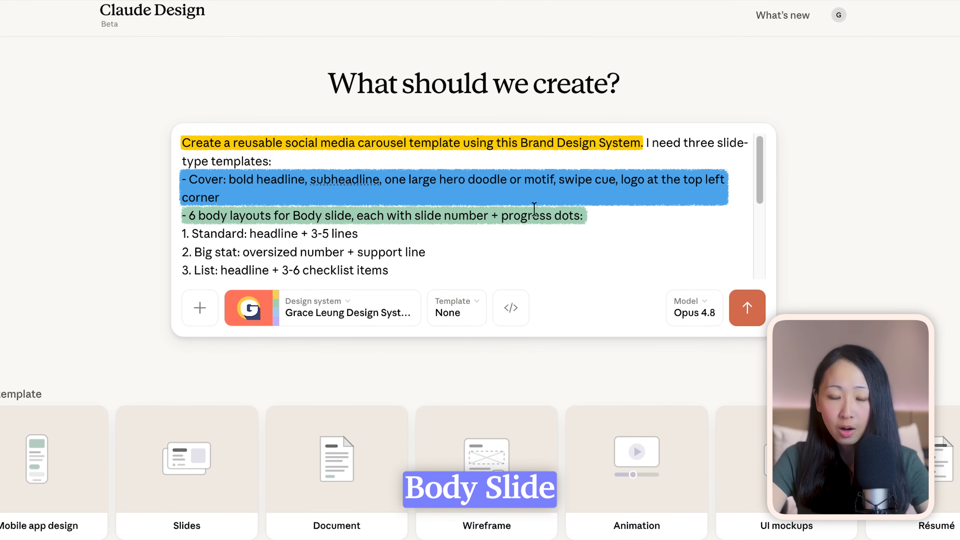
Prompt Claude for a reusable social media carousel template with a cover, 6 body layouts and an end slide, supporting 1:1 and 4:5 ratios
{"action": "scroll", "coordinate": [551, 228], "scroll_direction": "down", "scroll_amount": 2}
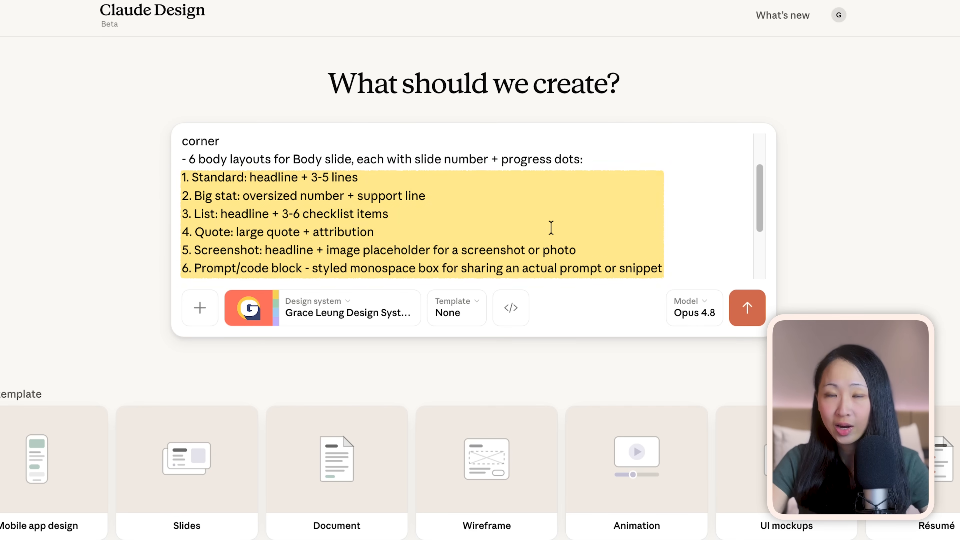
{"action": "scroll", "coordinate": [551, 227], "scroll_direction": "down", "scroll_amount": 3}
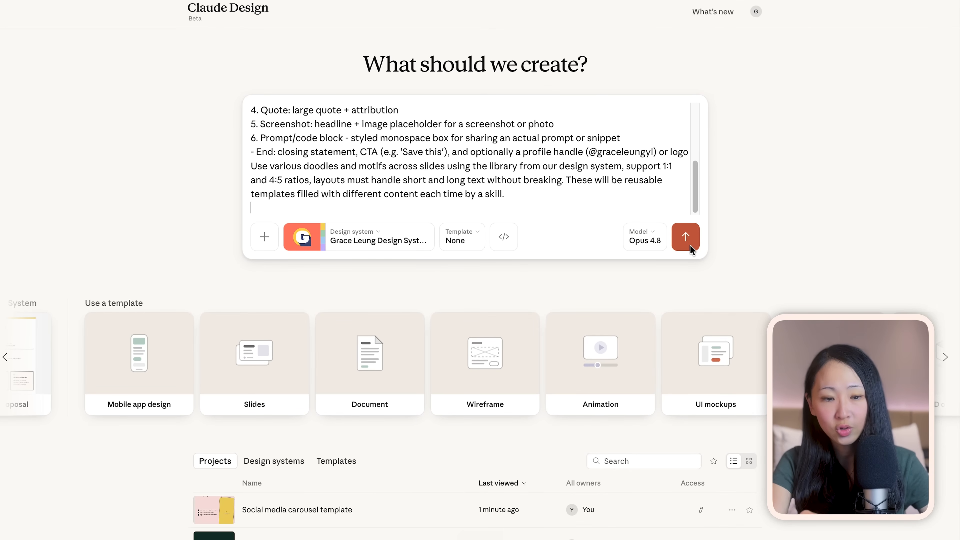
{"action": "left_click", "coordinate": [686, 237]}
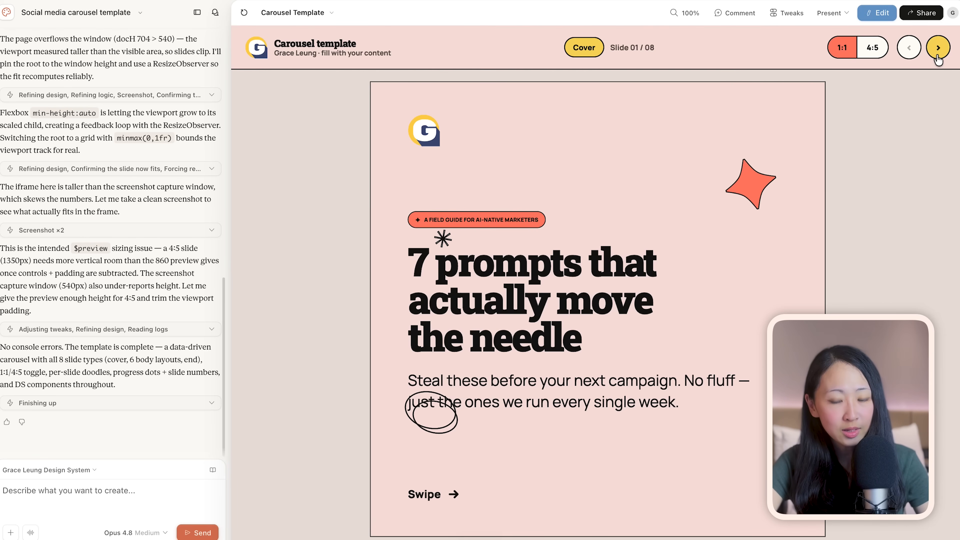
Review each generated carousel slide in 1:1 ratio, from the cover through to the end slide
{"action": "left_click", "coordinate": [938, 48]}
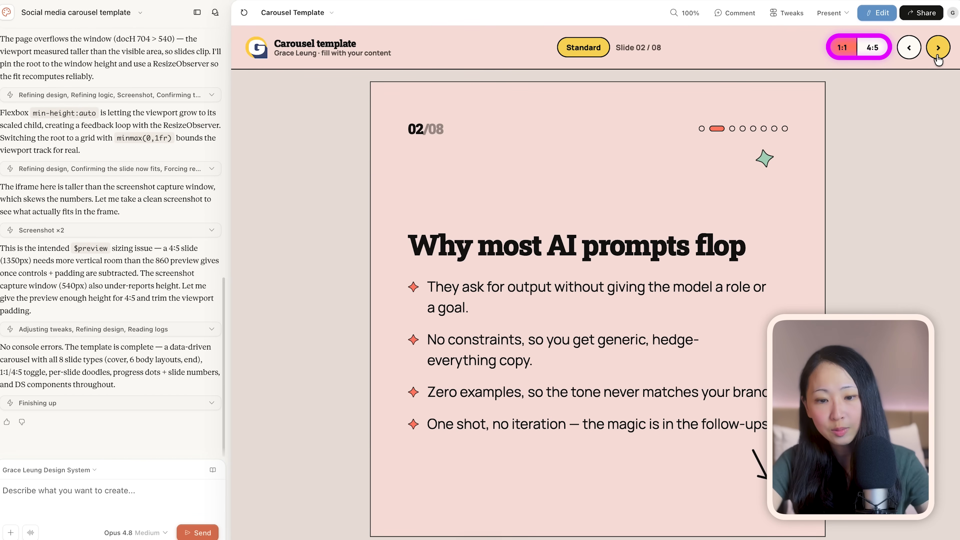
{"action": "left_click", "coordinate": [938, 49]}
{"action": "left_click", "coordinate": [938, 48]}
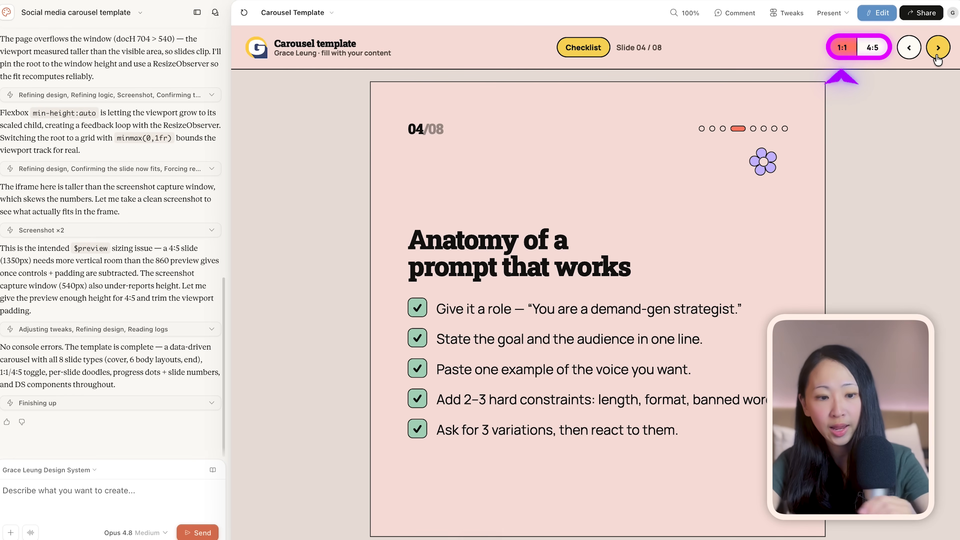
{"action": "left_click", "coordinate": [938, 49]}
{"action": "left_click", "coordinate": [938, 49]}
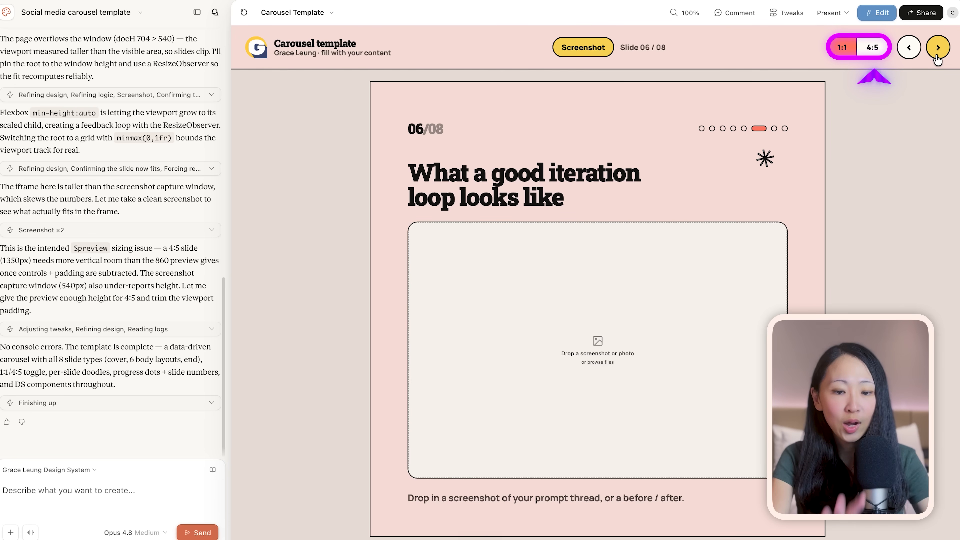
{"action": "left_click", "coordinate": [938, 48]}
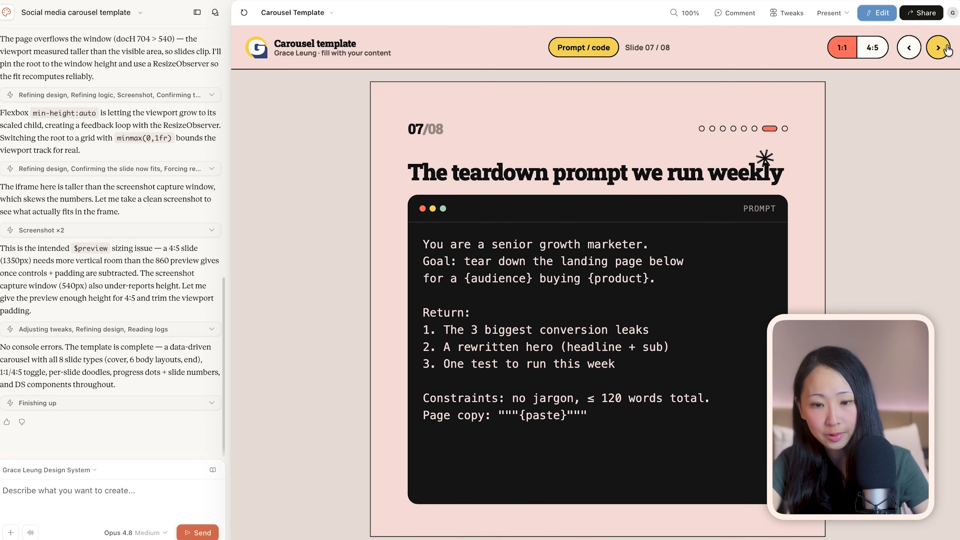
{"action": "left_click", "coordinate": [939, 48]}
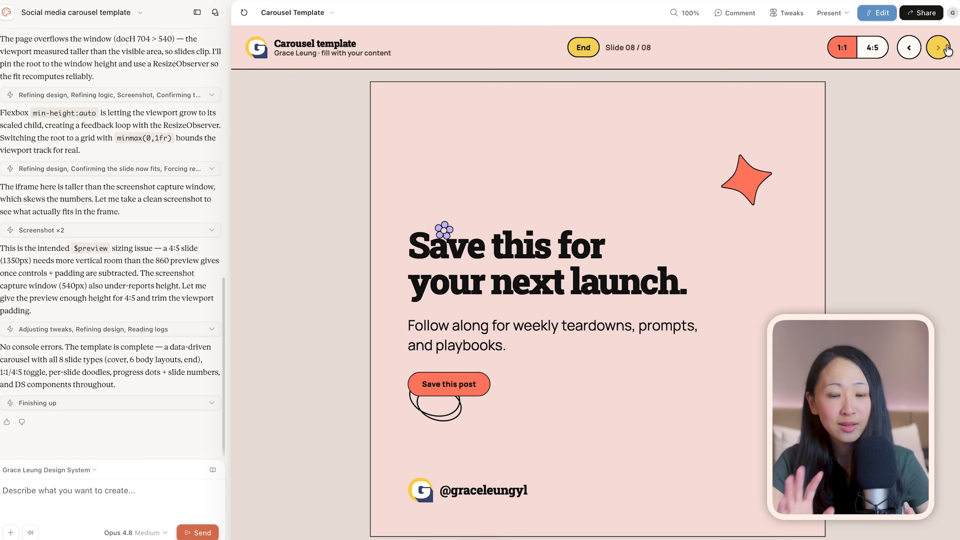
Show the end slide in 4:5 ratio and try a yellow cover accent
{"action": "left_click", "coordinate": [873, 49]}
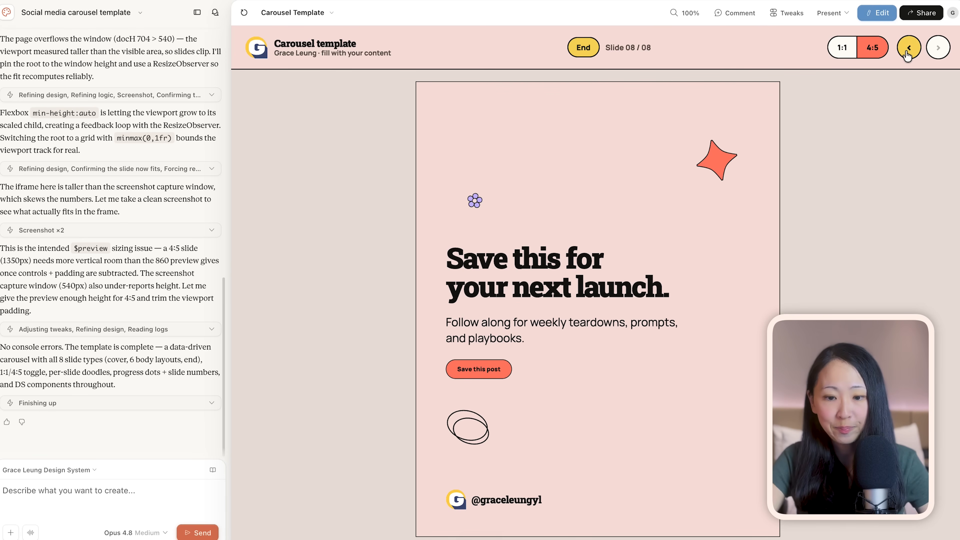
{"action": "left_click", "coordinate": [787, 13]}
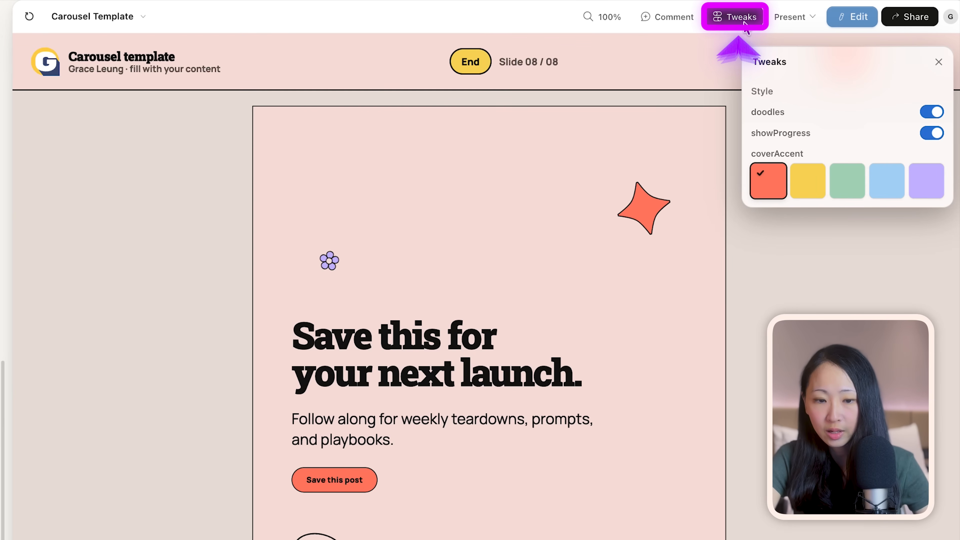
{"action": "left_click", "coordinate": [816, 179]}
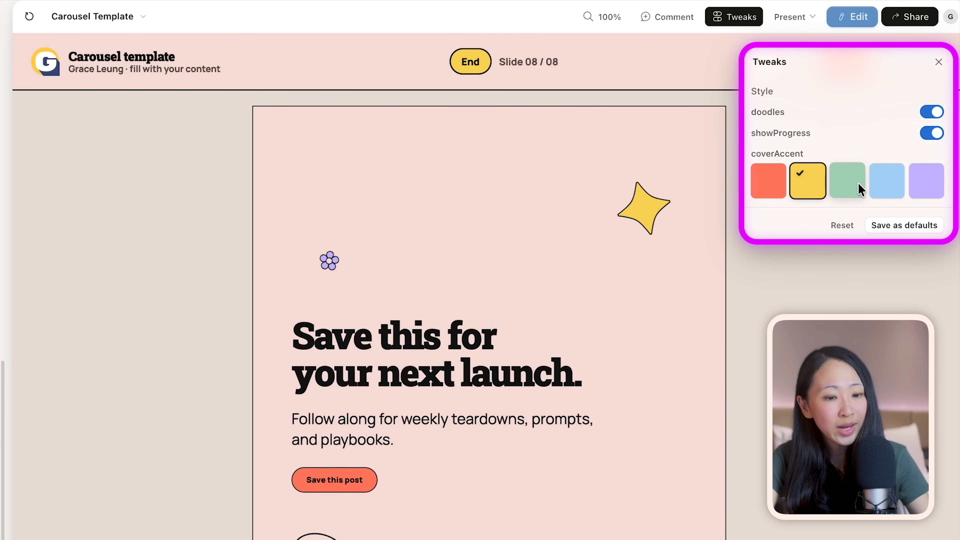
{"action": "left_click", "coordinate": [938, 65]}
Go back through the carousel slides in 4:5 ratio to the cover
{"action": "left_click", "coordinate": [894, 64]}
{"action": "left_click", "coordinate": [894, 64]}
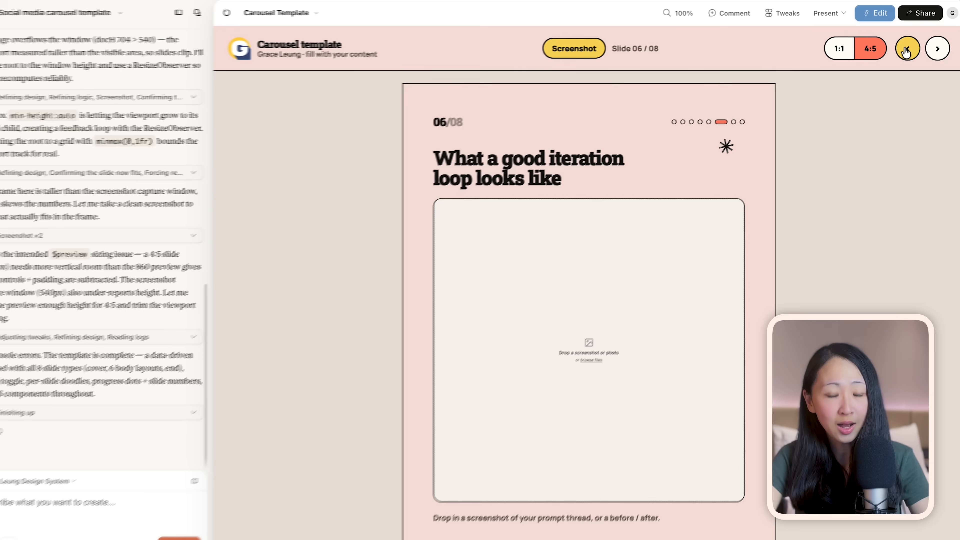
{"action": "left_click", "coordinate": [893, 64]}
{"action": "left_click", "coordinate": [894, 63]}
{"action": "left_click", "coordinate": [908, 48]}
{"action": "left_click", "coordinate": [908, 49]}
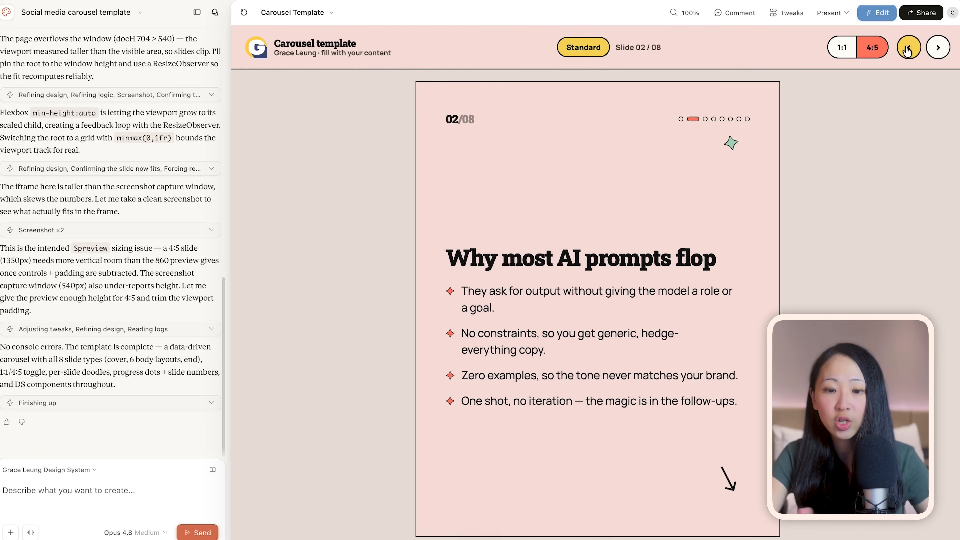
{"action": "left_click", "coordinate": [908, 49]}
Try the doodles option off and on again for the cover slide
{"action": "left_click", "coordinate": [794, 16]}
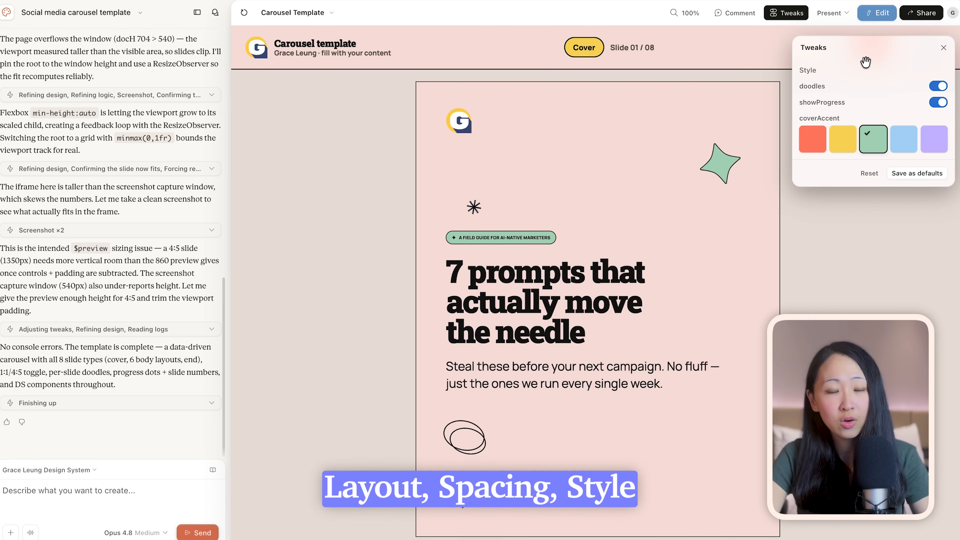
{"action": "left_click", "coordinate": [939, 87]}
{"action": "left_click", "coordinate": [939, 102]}
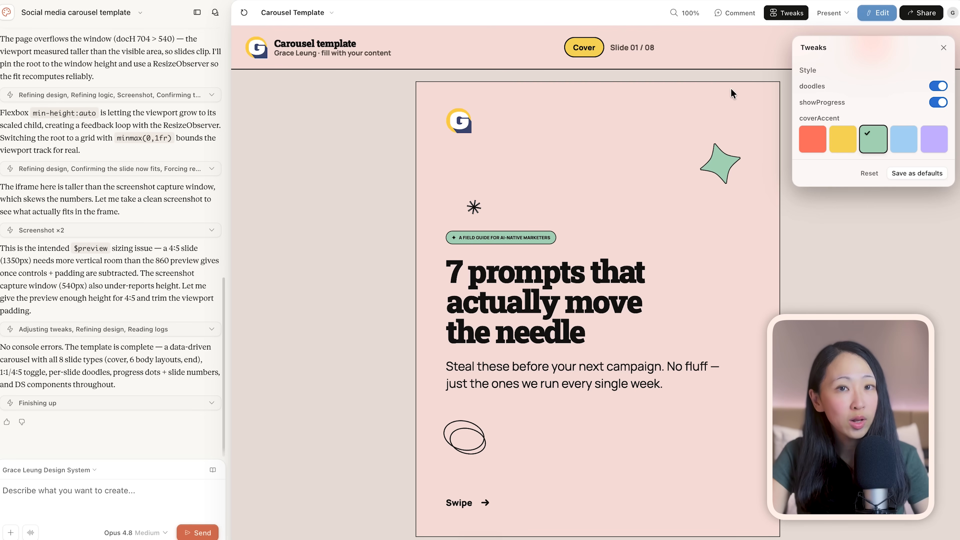
{"action": "left_click", "coordinate": [945, 48]}
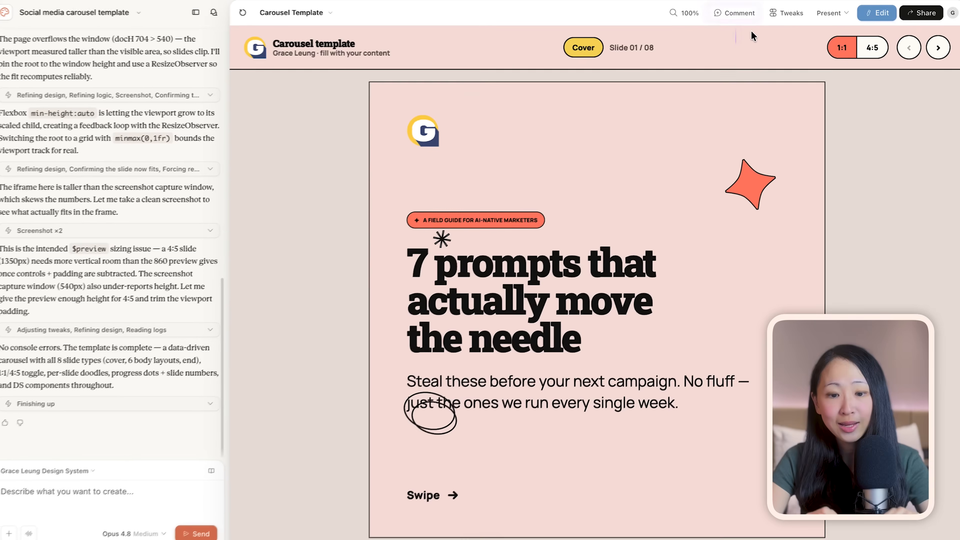
Send Claude comments on the cover's overlapping doodles and to replace the prompt brackets doodle with the Prompt bubble on the Prompt / code slide
{"action": "left_click", "coordinate": [735, 13]}
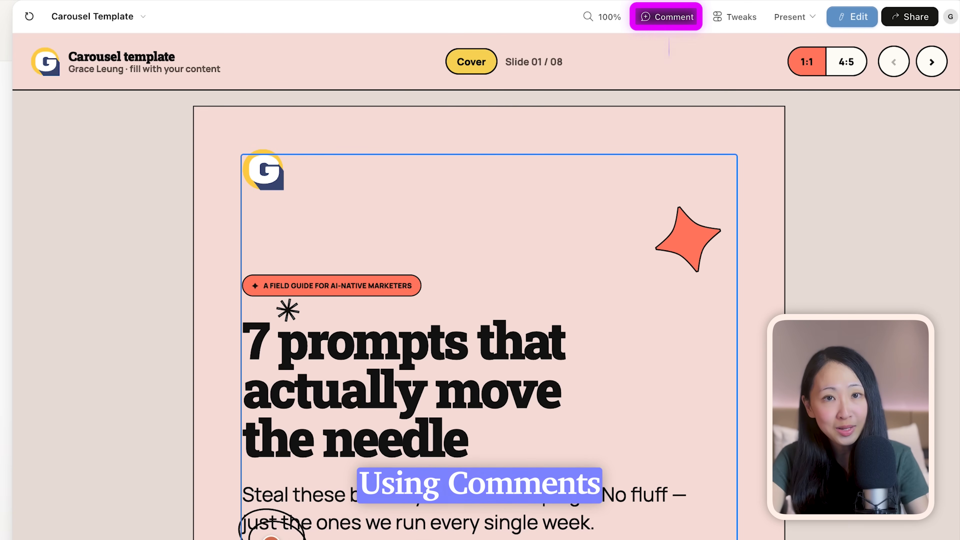
{"action": "type", "text": "The"}
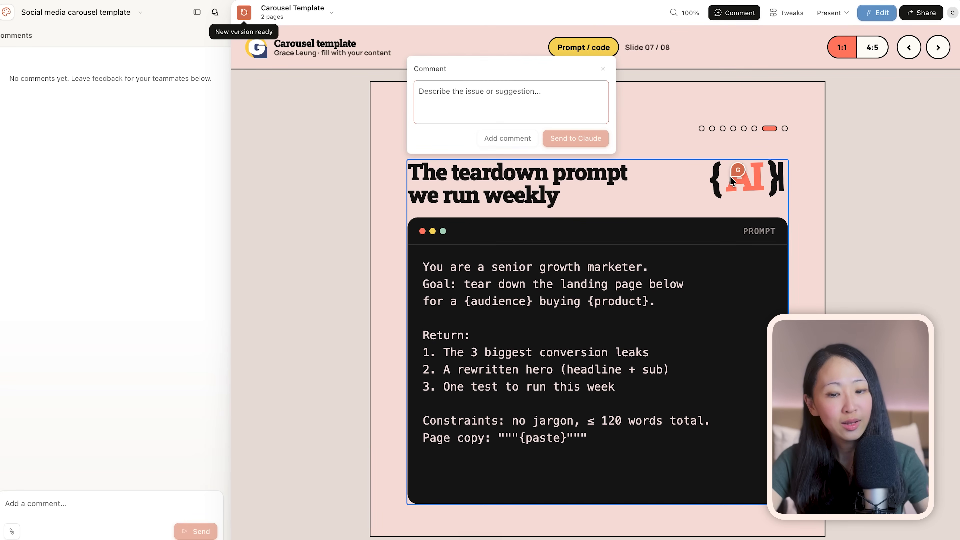
{"action": "type", "text": "Replace the Prompt brackets doddle with the Prompt bubble doddle"}
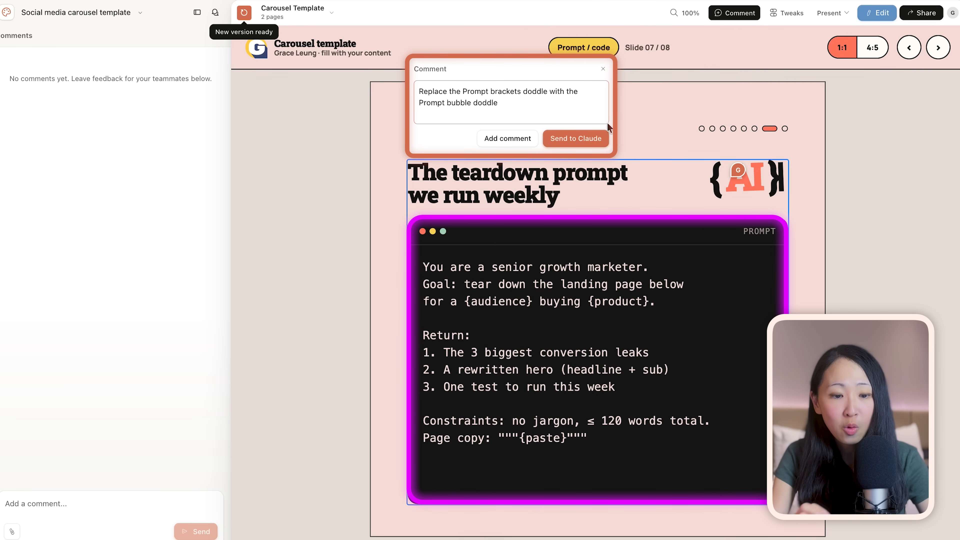
{"action": "left_click", "coordinate": [602, 137]}
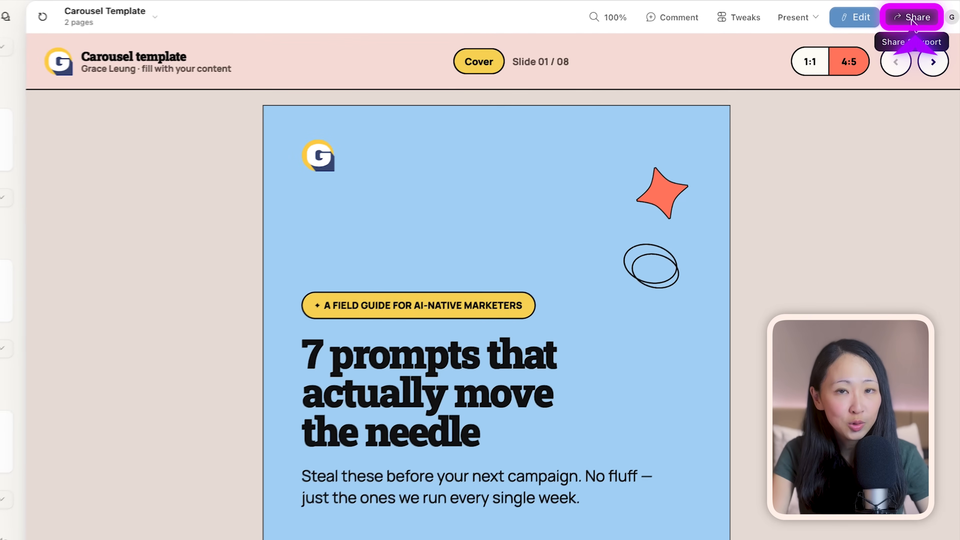
Check the template's other export formats and apps, and export it as Standalone HTML
{"action": "left_click", "coordinate": [918, 16]}
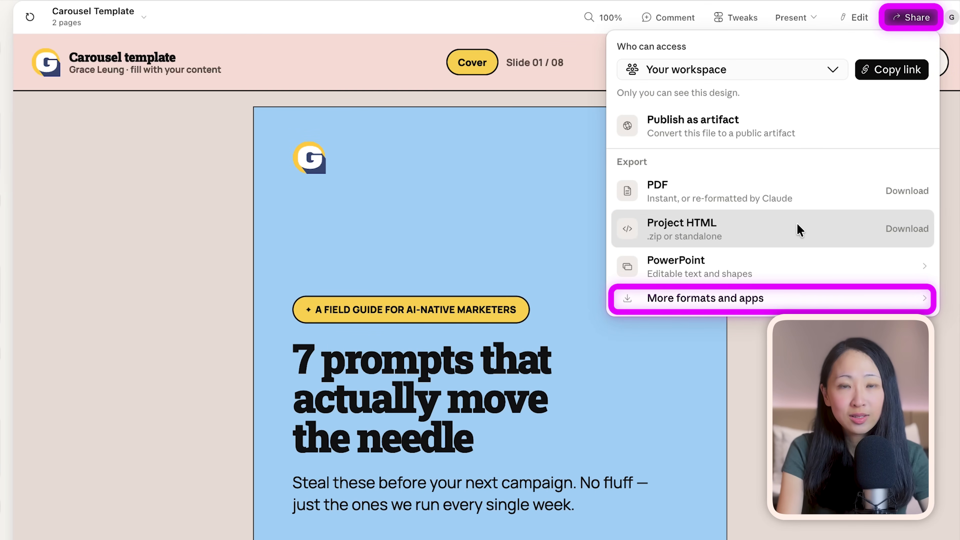
{"action": "left_click", "coordinate": [791, 298]}
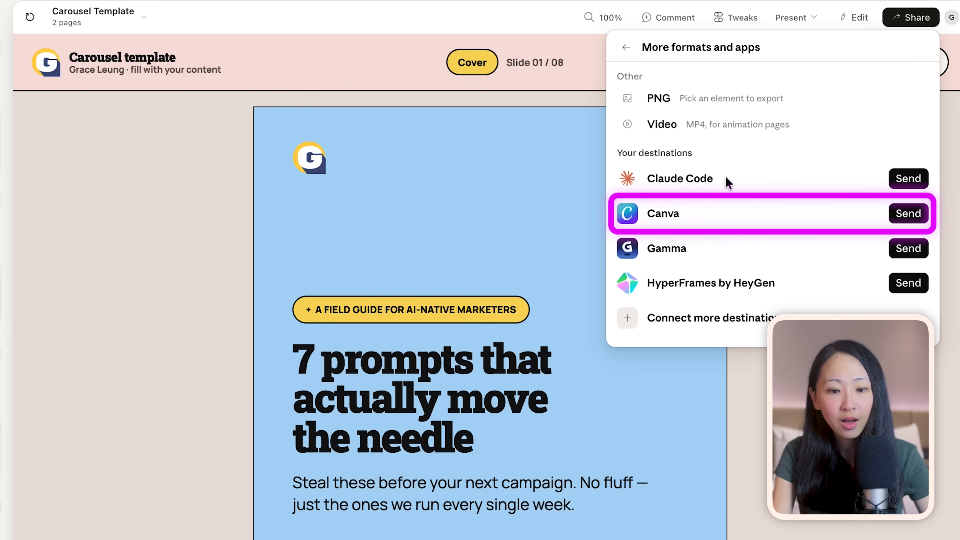
{"action": "left_click", "coordinate": [627, 47]}
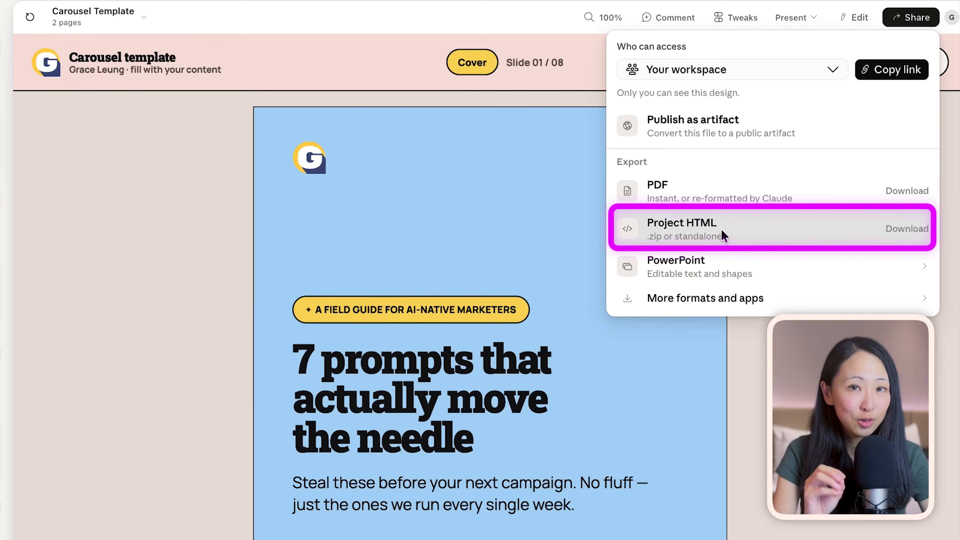
{"action": "left_click", "coordinate": [730, 231]}
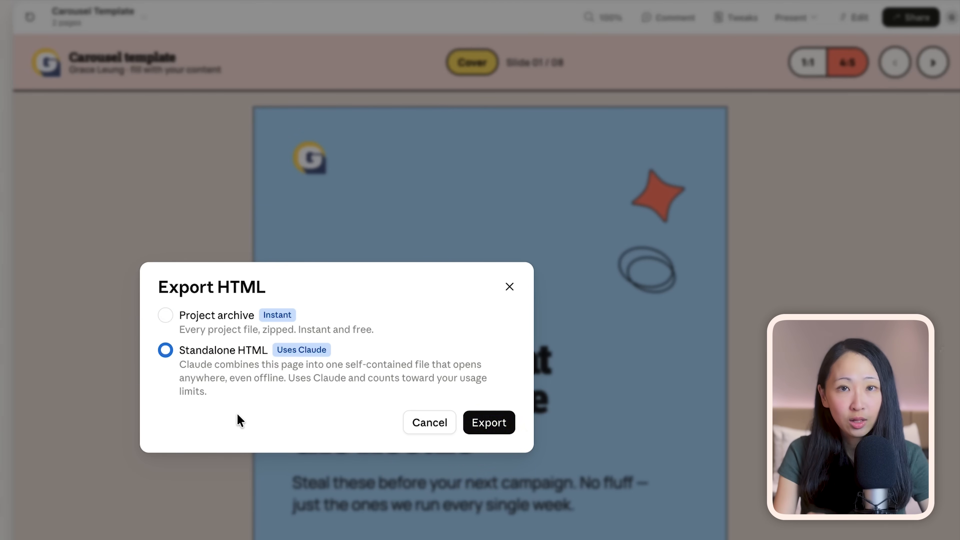
{"action": "left_click", "coordinate": [489, 422]}
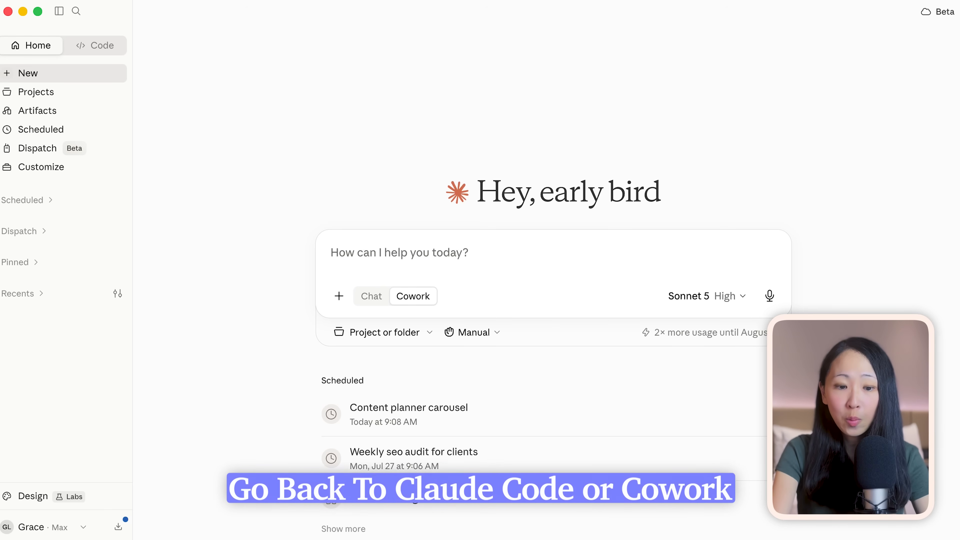
Switch to the Claude desktop app, attach the exported carousel template HTML to a new Cowork task and paste the prompt
{"action": "left_click_drag", "start_coordinate": [0, 171], "coordinate": [420, 262]}
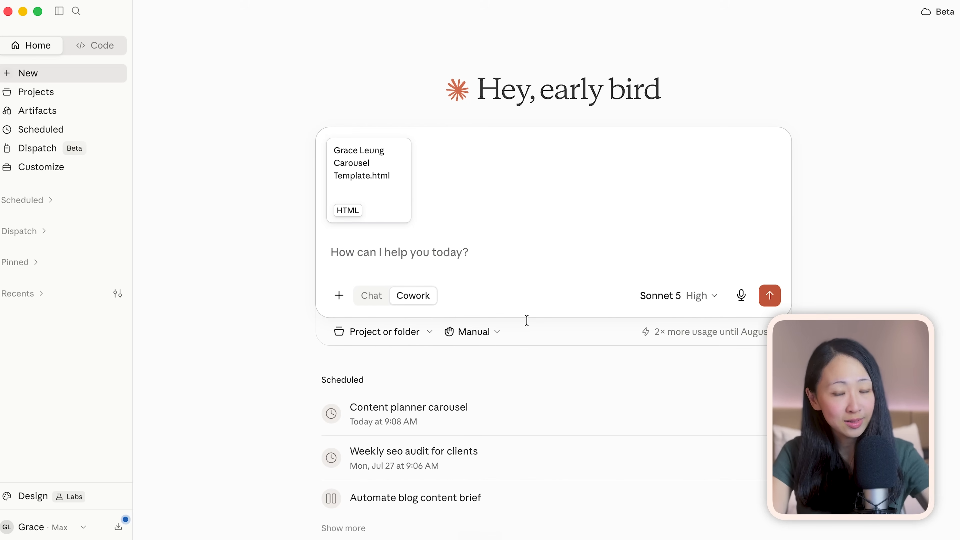
{"action": "key", "text": "super+v"}
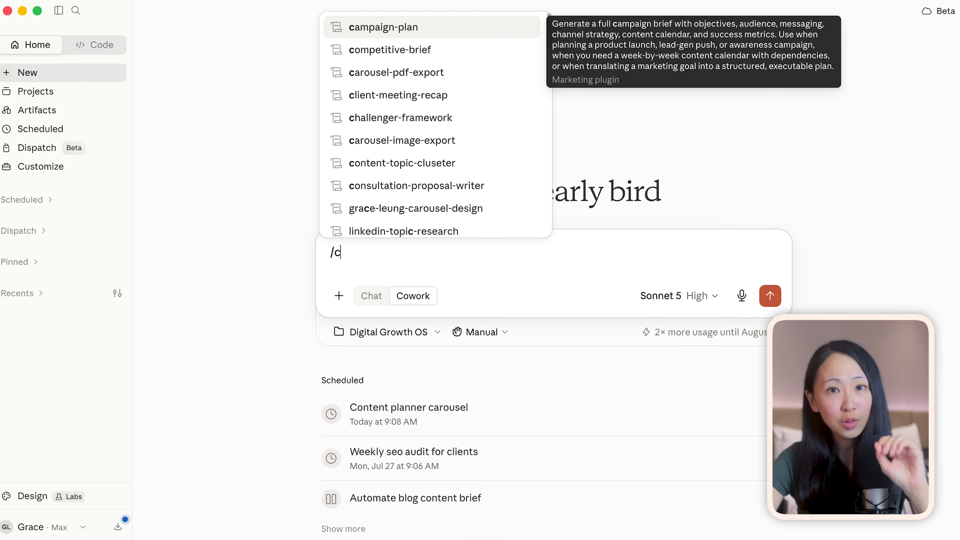
Call the brand's carousel-design skill in a new Cowork task and ask for an 8-slide 1:1 carousel about Gemini Omni using every body layout
{"action": "type", "text": "car"}
{"action": "left_click", "coordinate": [409, 202]}
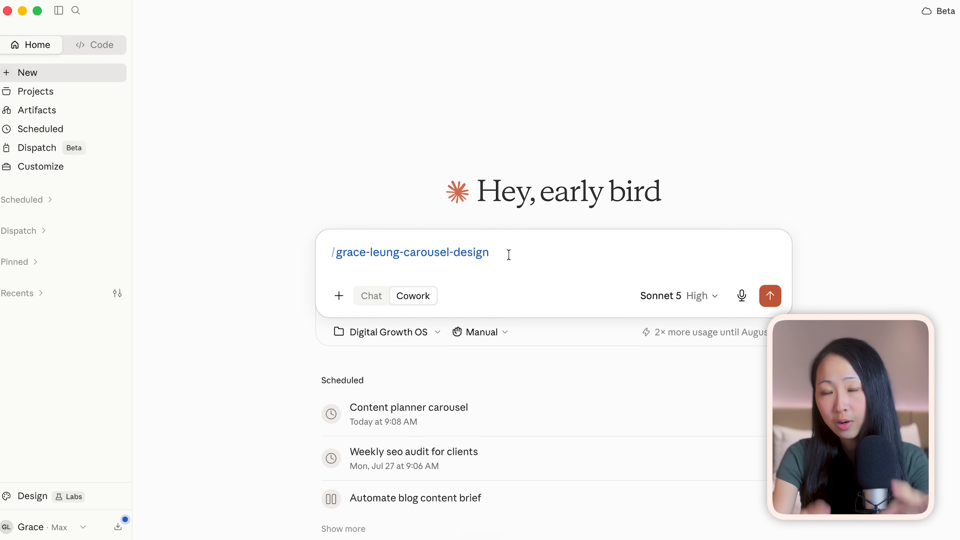
{"action": "key", "text": "super+v"}
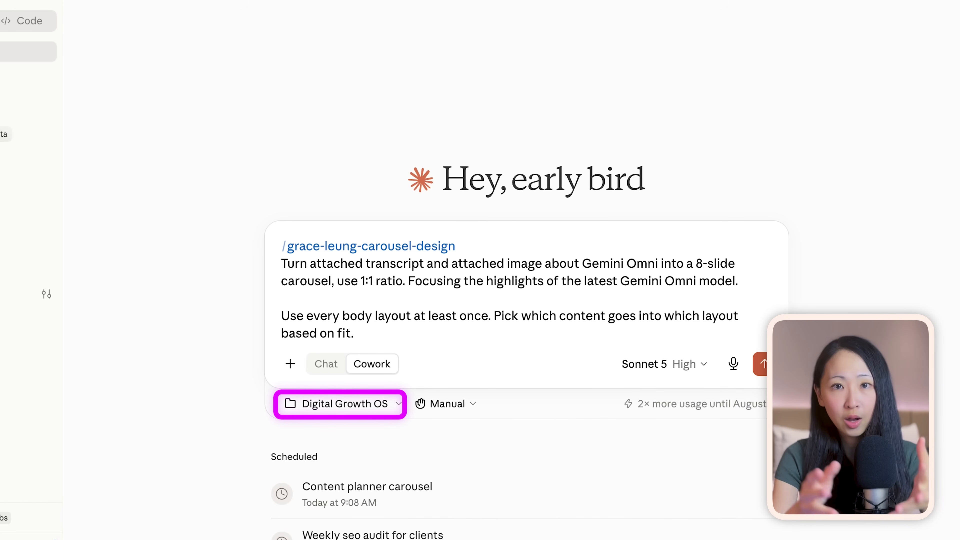
Attach the Create videos screenshot and add the video transcript below the prompt after a // separator
{"action": "left_click_drag", "start_coordinate": [956, 265], "coordinate": [530, 264]}
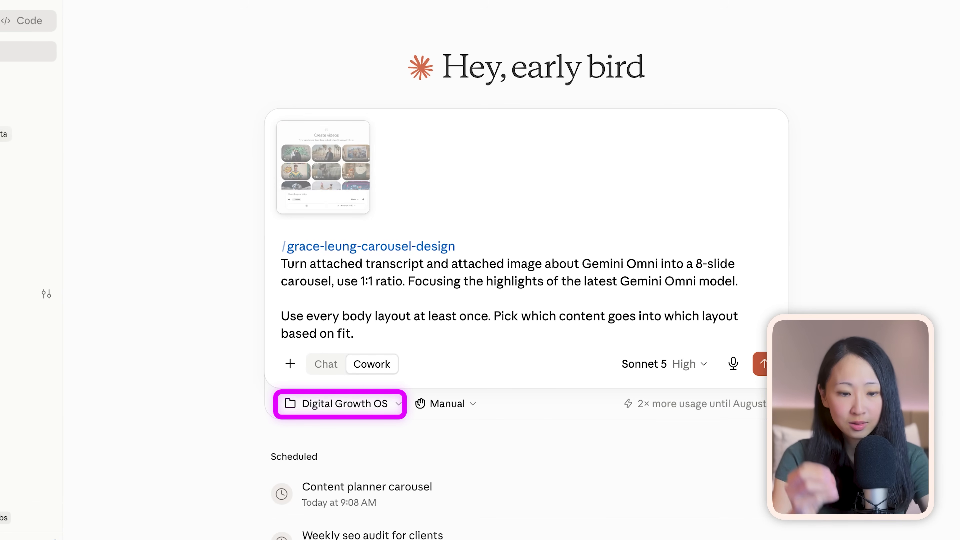
{"action": "key", "text": "shift+Return"}
{"action": "key", "text": "shift+Return"}
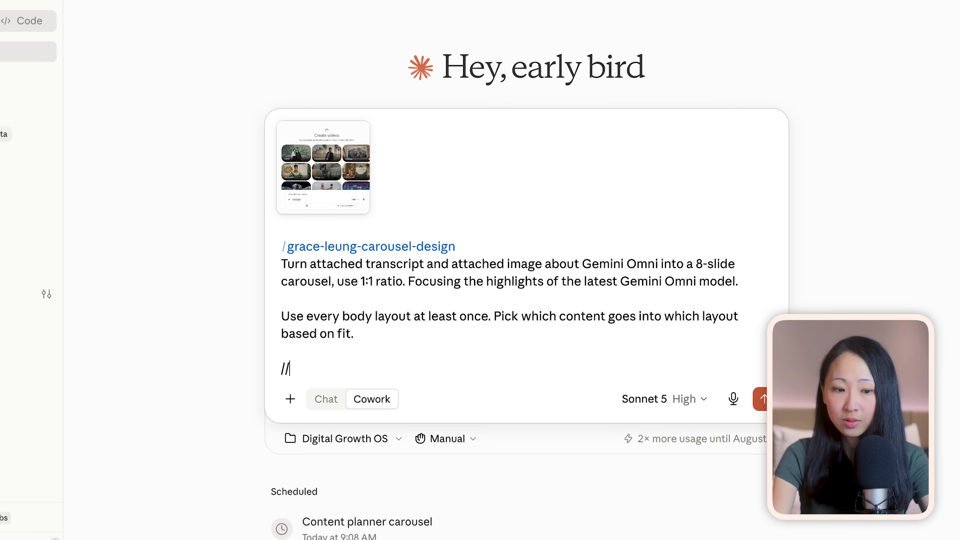
{"action": "key", "text": "super+v"}
{"action": "scroll", "coordinate": [503, 296], "scroll_direction": "up", "scroll_amount": 15}
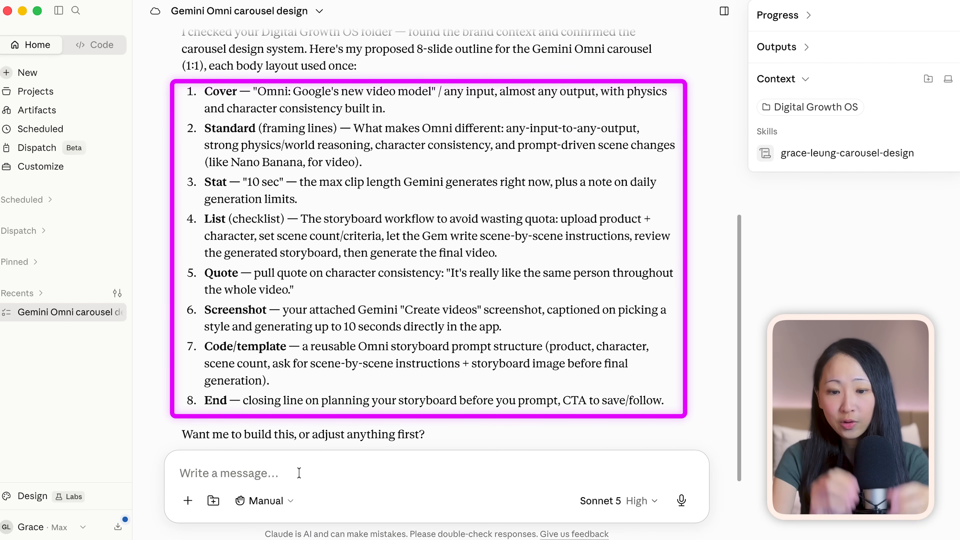
Approve the proposed 8-slide Gemini Omni outline by replying "Proceed" so the carousel gets built
{"action": "type", "text": "Proceed"}
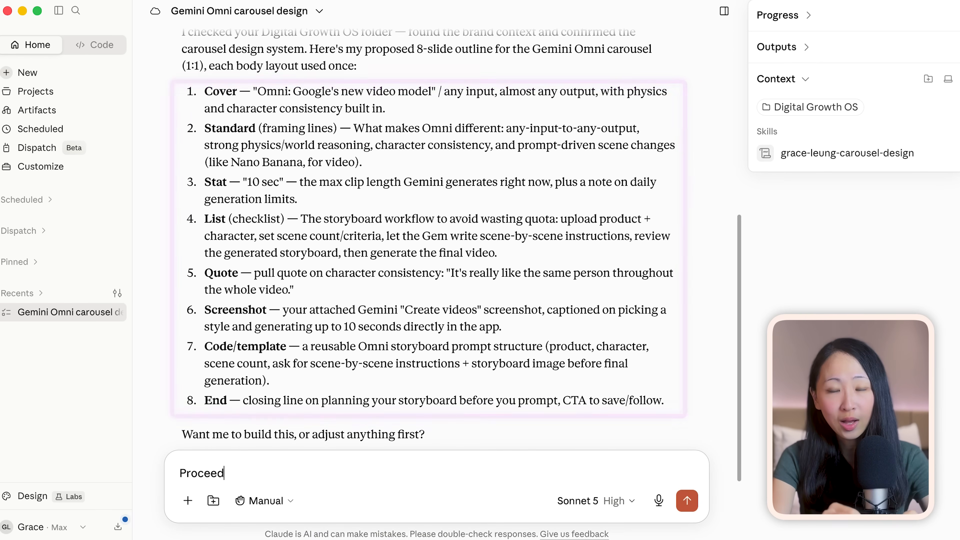
{"action": "key", "text": "Return"}
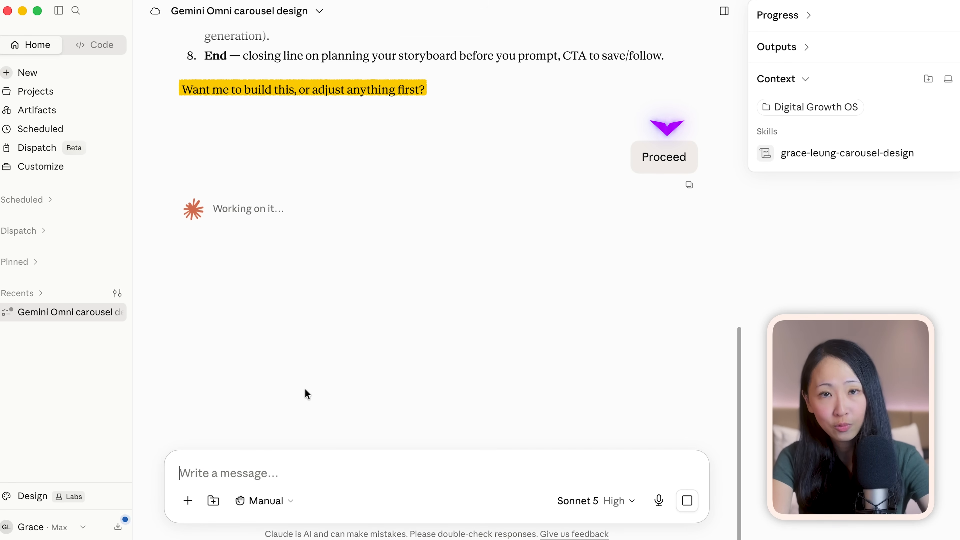
{"action": "scroll", "coordinate": [304, 389], "scroll_direction": "up", "scroll_amount": 8}
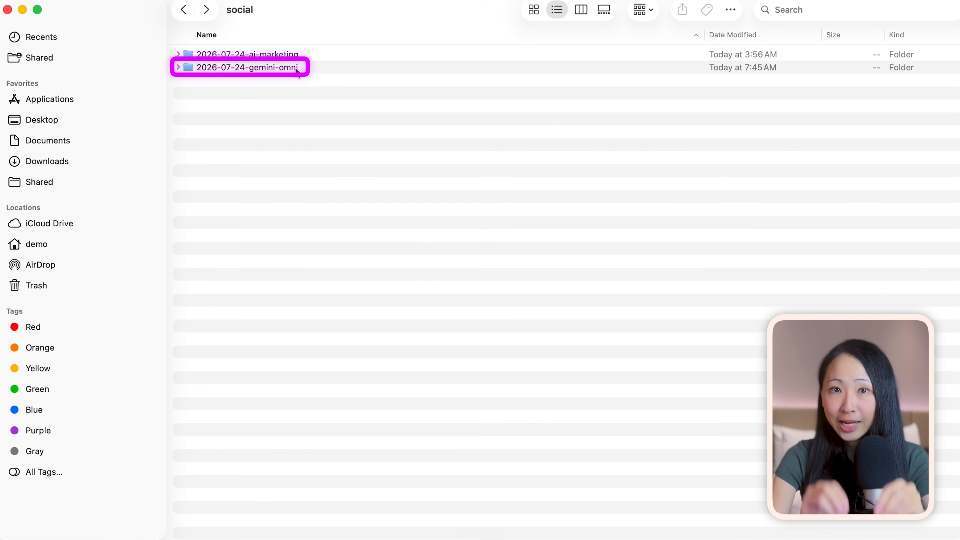
Open the generated carousel.html from the 2026-07-24-gemini-omni folder and review its slides one by one
{"action": "double_click", "coordinate": [294, 68]}
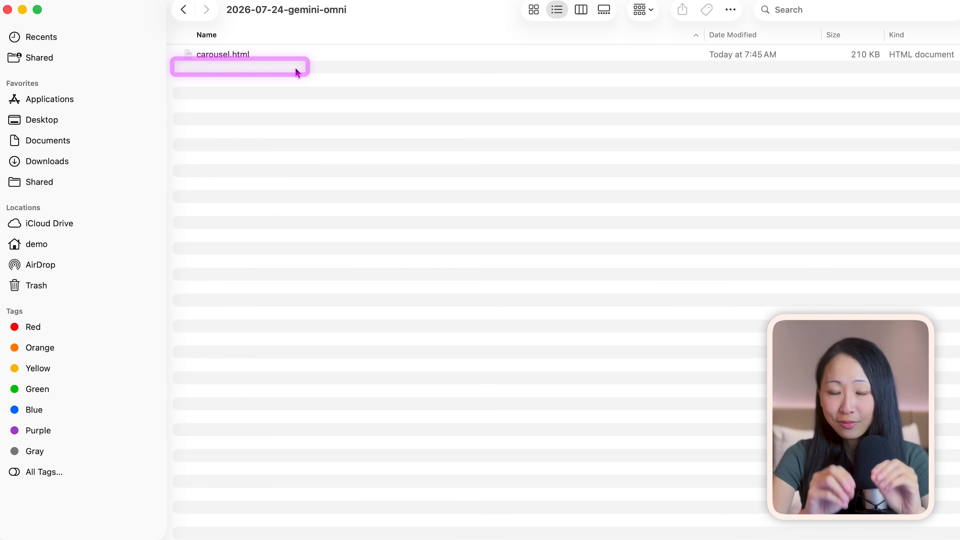
{"action": "left_click", "coordinate": [322, 57]}
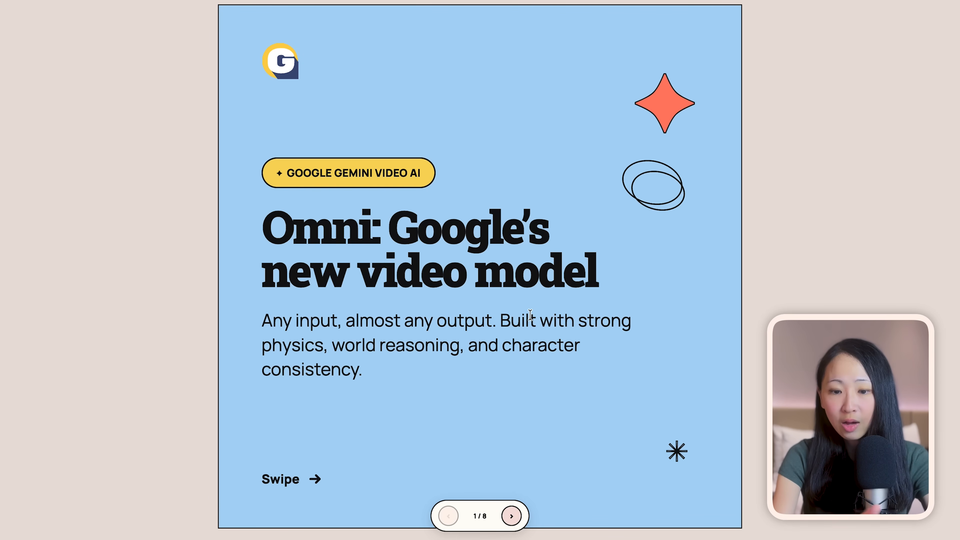
{"action": "left_click", "coordinate": [512, 516]}
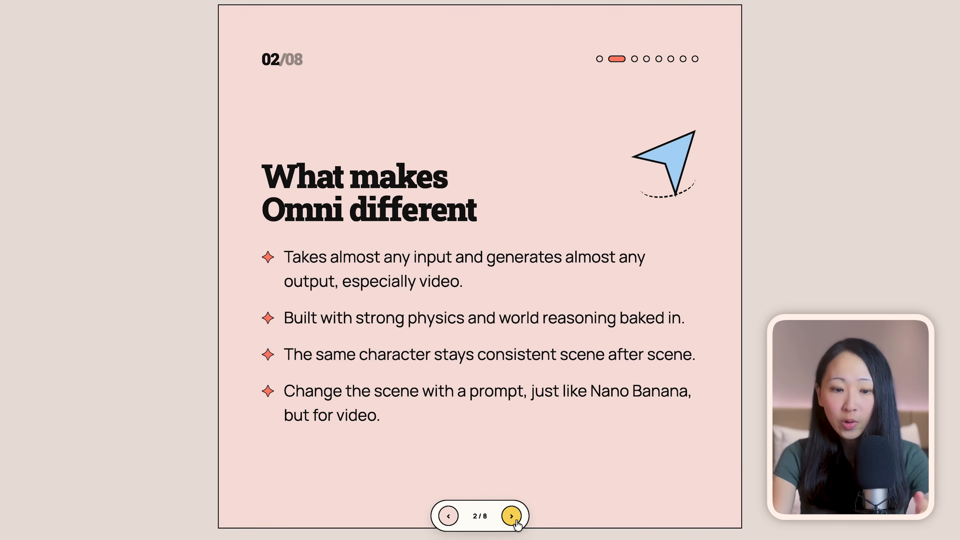
{"action": "left_click", "coordinate": [512, 517]}
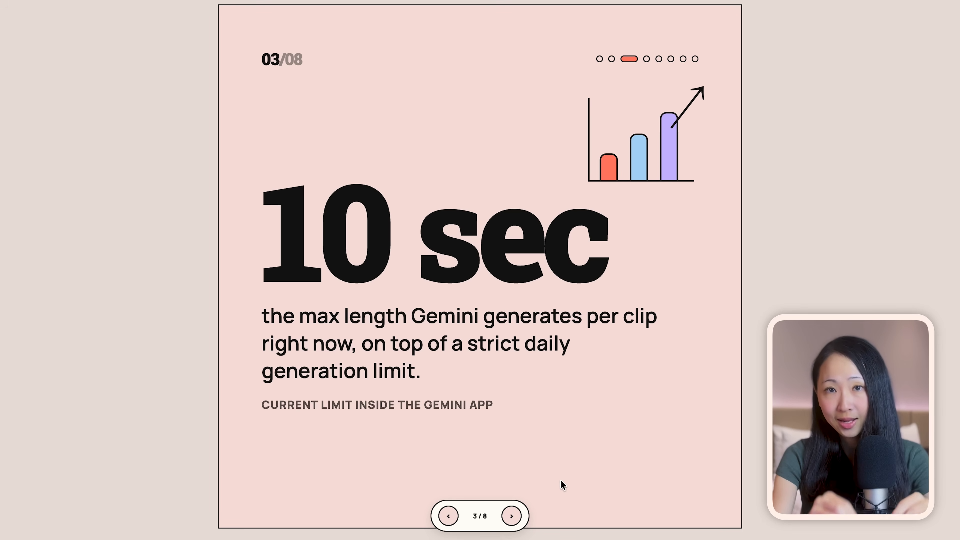
{"action": "left_click", "coordinate": [513, 517]}
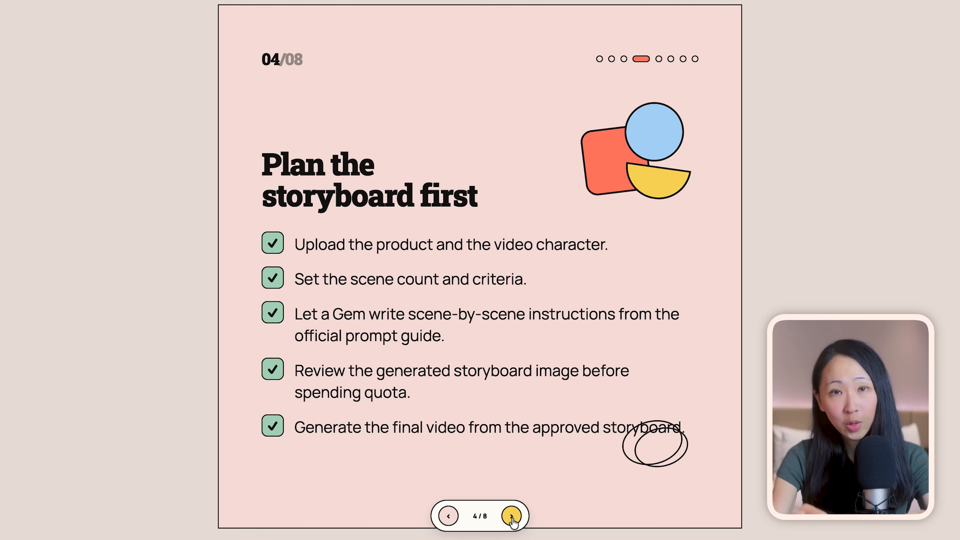
{"action": "left_click", "coordinate": [512, 516]}
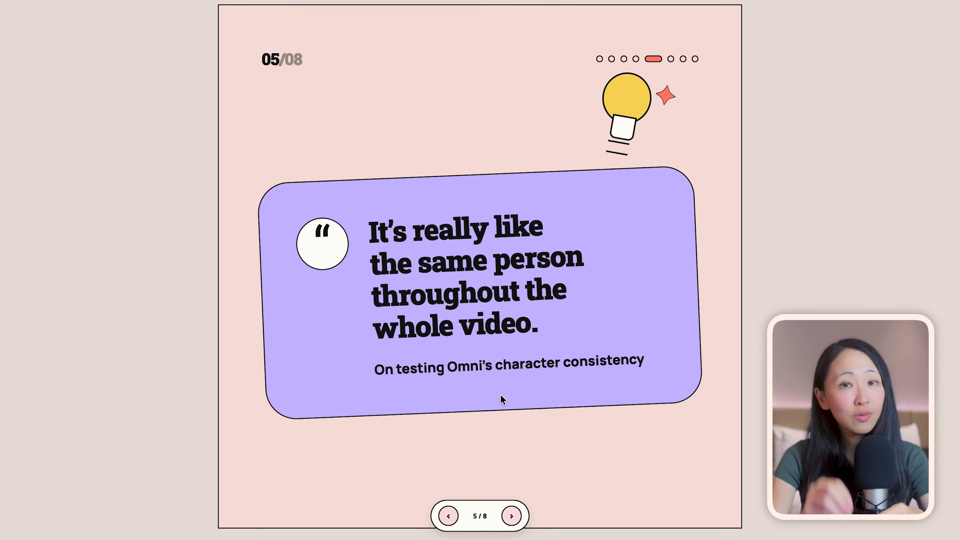
{"action": "left_click", "coordinate": [512, 517]}
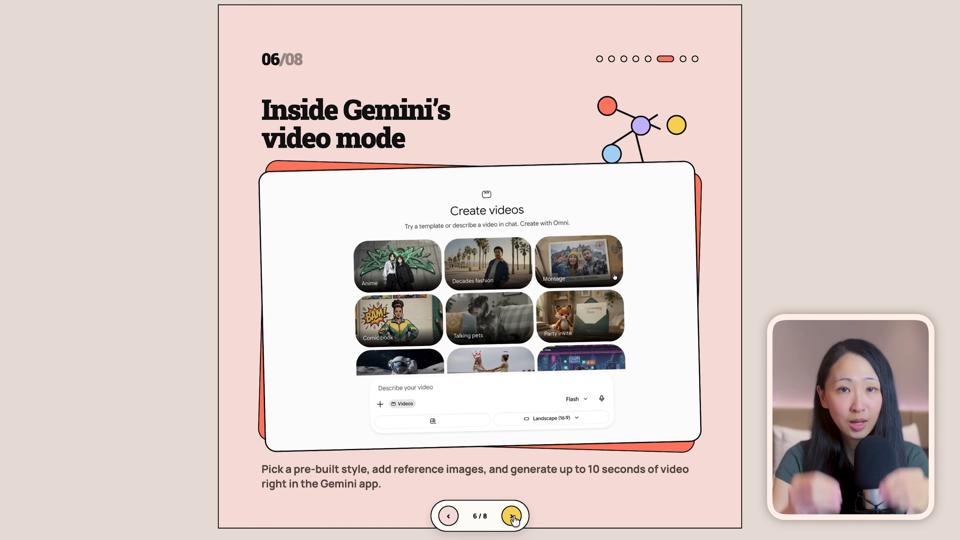
{"action": "left_click", "coordinate": [513, 517]}
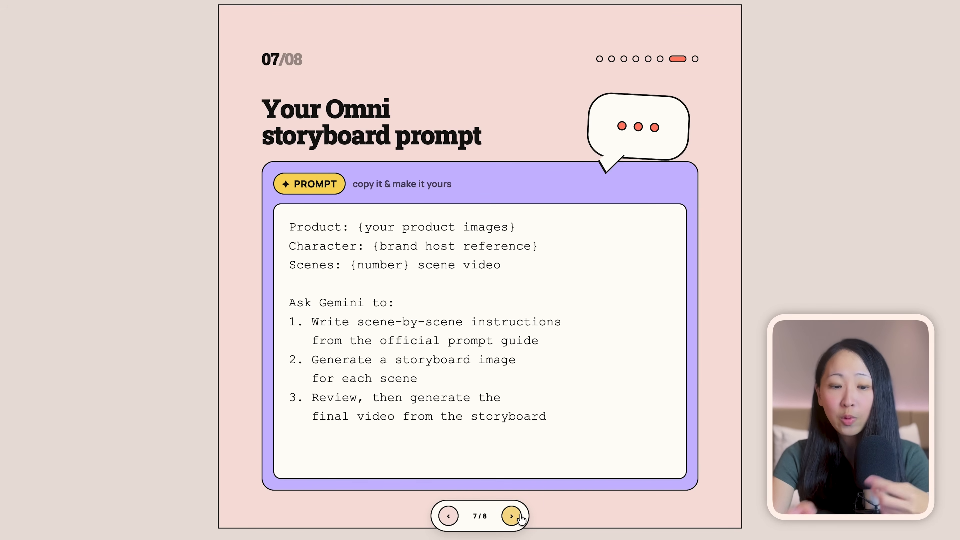
{"action": "left_click", "coordinate": [512, 516]}
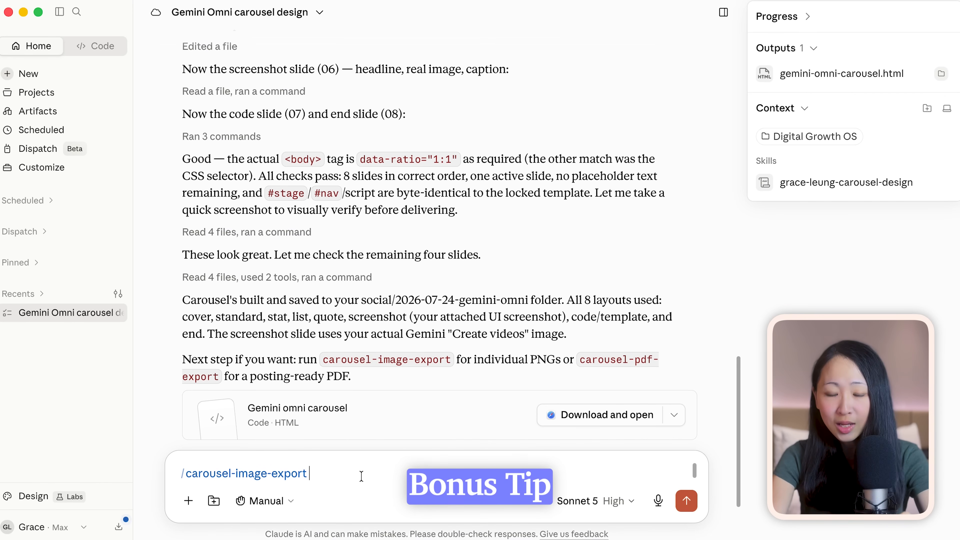
Run the /carousel-image-export skill on the Gemini Omni carousel and switch to the 2026-07-24-gemini-omni folder in Finder
{"action": "left_click", "coordinate": [684, 501]}
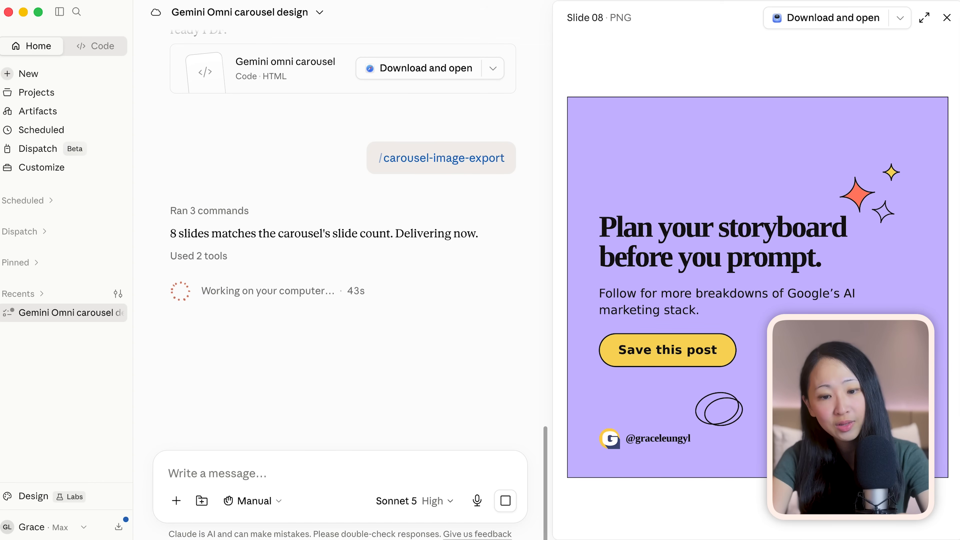
{"action": "left_click", "coordinate": [449, 137]}
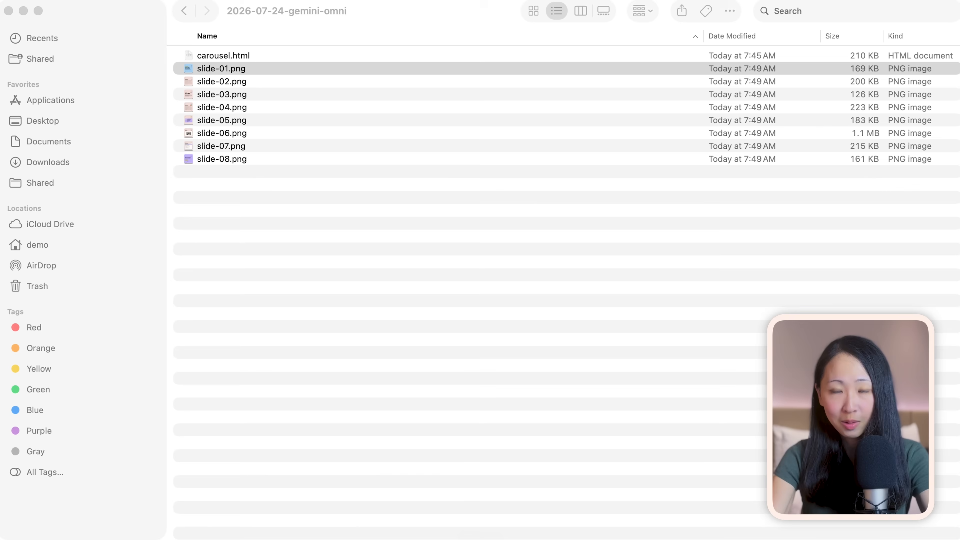
Open slide-01.png through slide-08.png together in Preview and look through the exported slide images
{"action": "left_click", "coordinate": [263, 158], "text": "shift"}
{"action": "key", "text": "super+o"}
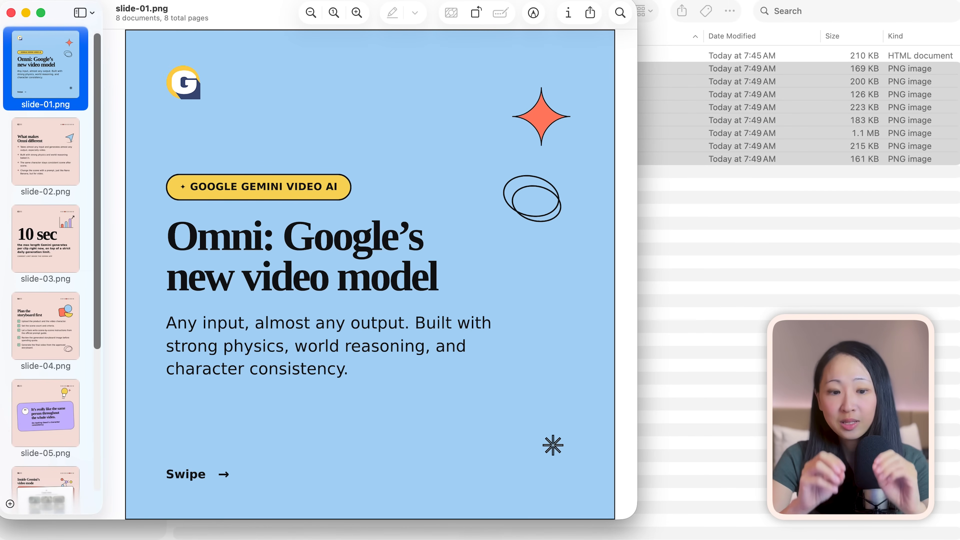
{"action": "left_click", "coordinate": [46, 162]}
{"action": "key", "text": "Down"}
{"action": "key", "text": "Down"}
{"action": "key", "text": "Down"}
{"action": "key", "text": "Down"}
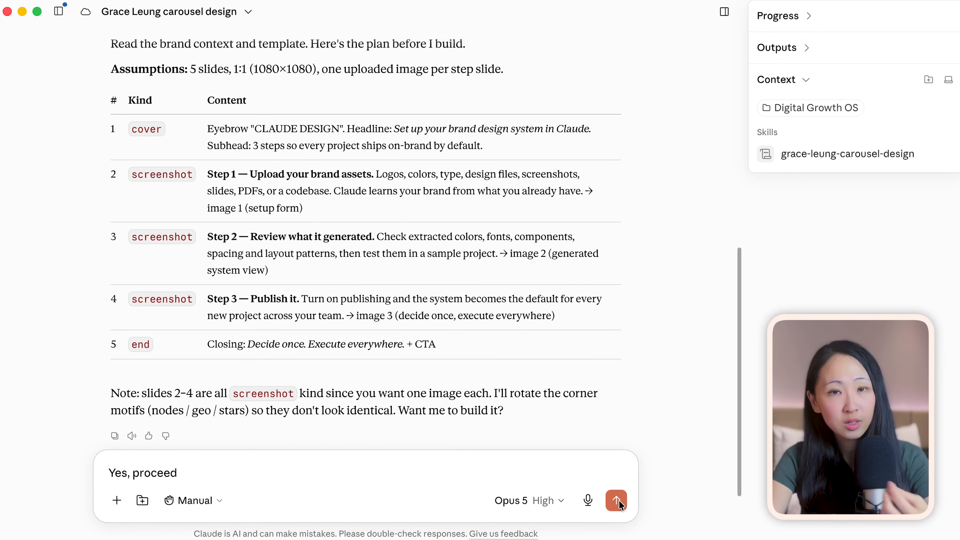
Approve the 5-slide brand design system carousel plan in Claude with "Yes, proceed" and page through the generated slides
{"action": "key", "text": "Return"}
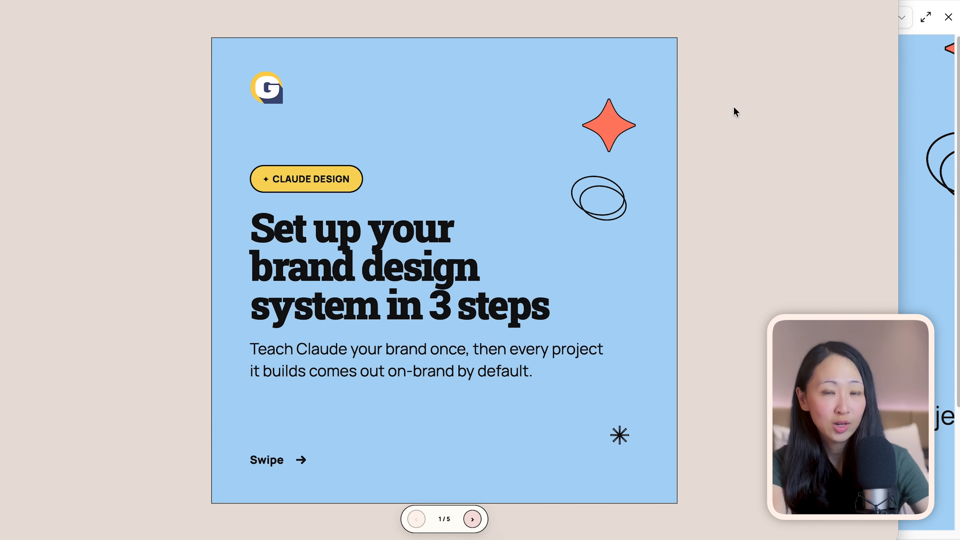
{"action": "left_click", "coordinate": [473, 519]}
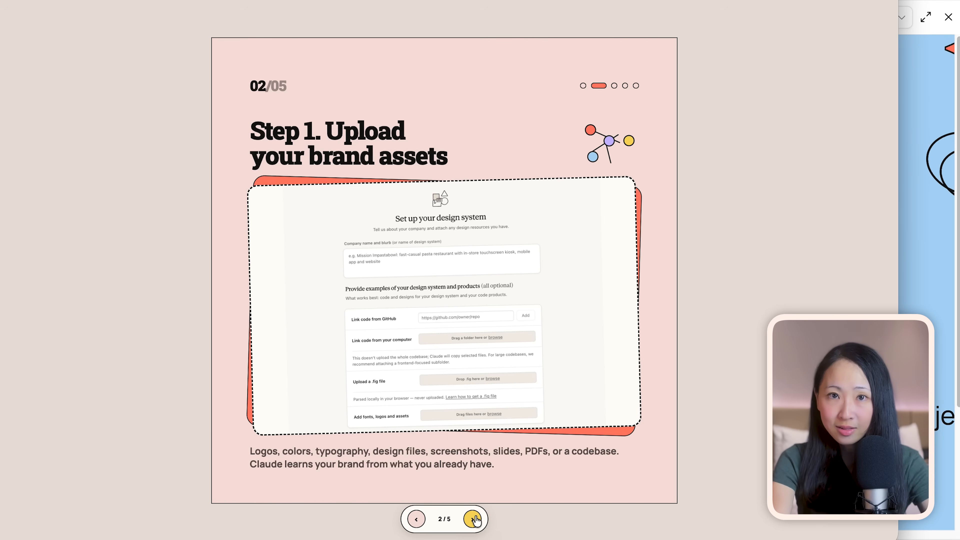
{"action": "left_click", "coordinate": [473, 520]}
{"action": "left_click", "coordinate": [474, 519]}
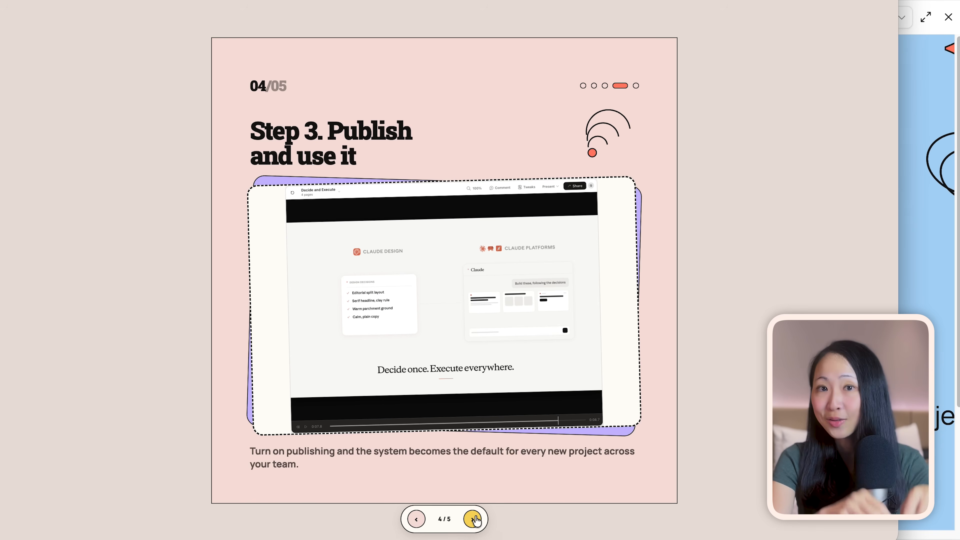
{"action": "left_click", "coordinate": [473, 519]}
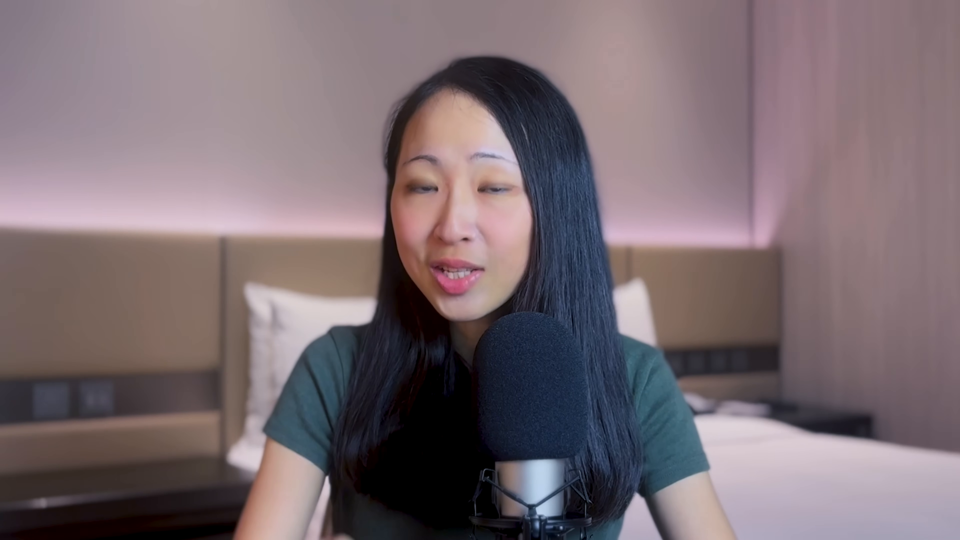